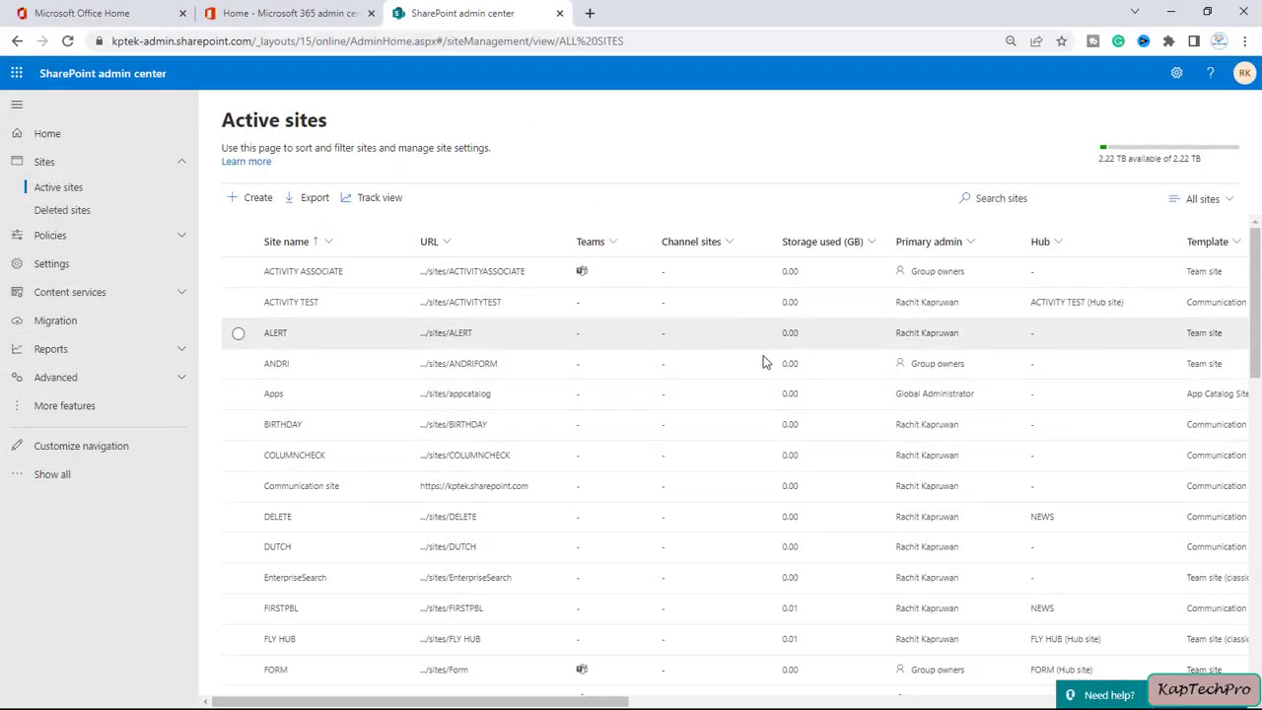
Step: Open the COLUMNCHECK site from Active sites and switch to its new browser tab
click(465, 461)
click(661, 9)
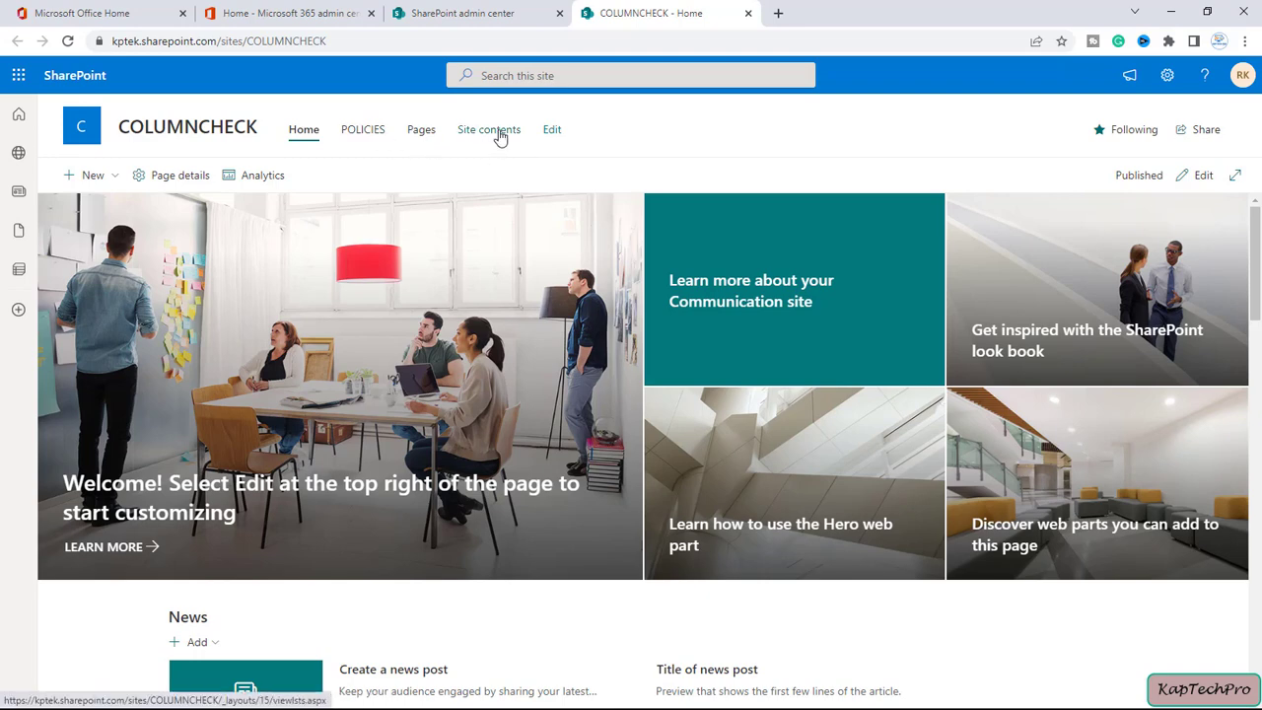
Step: Go to Site contents and open the POLICIES document library
click(499, 134)
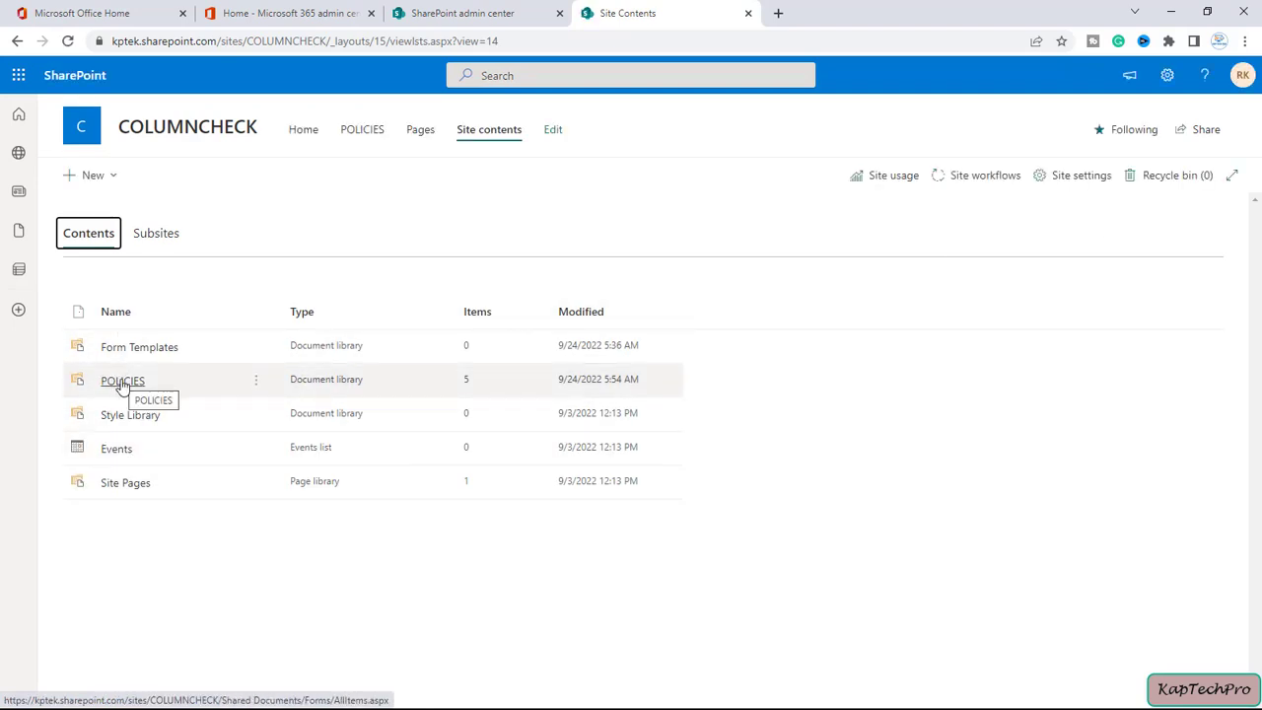
click(122, 382)
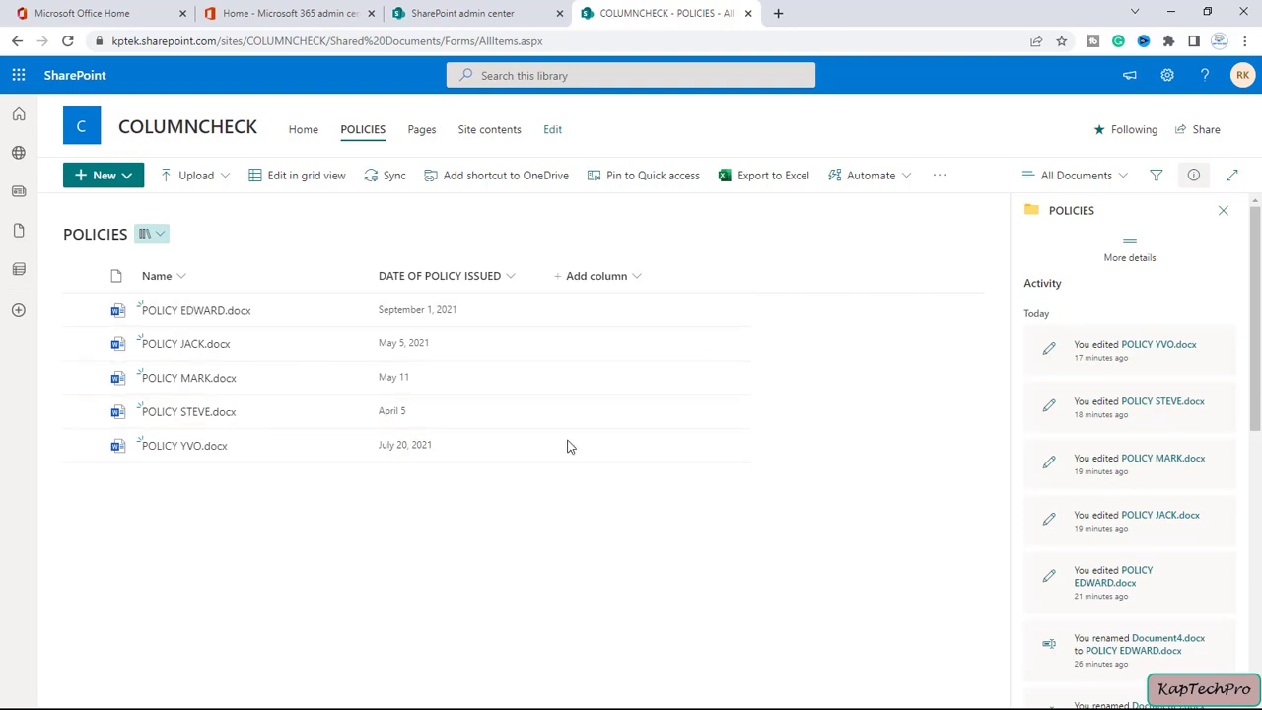
Step: Open the POLICIES library's classic settings page via Library settings > More library settings
click(603, 283)
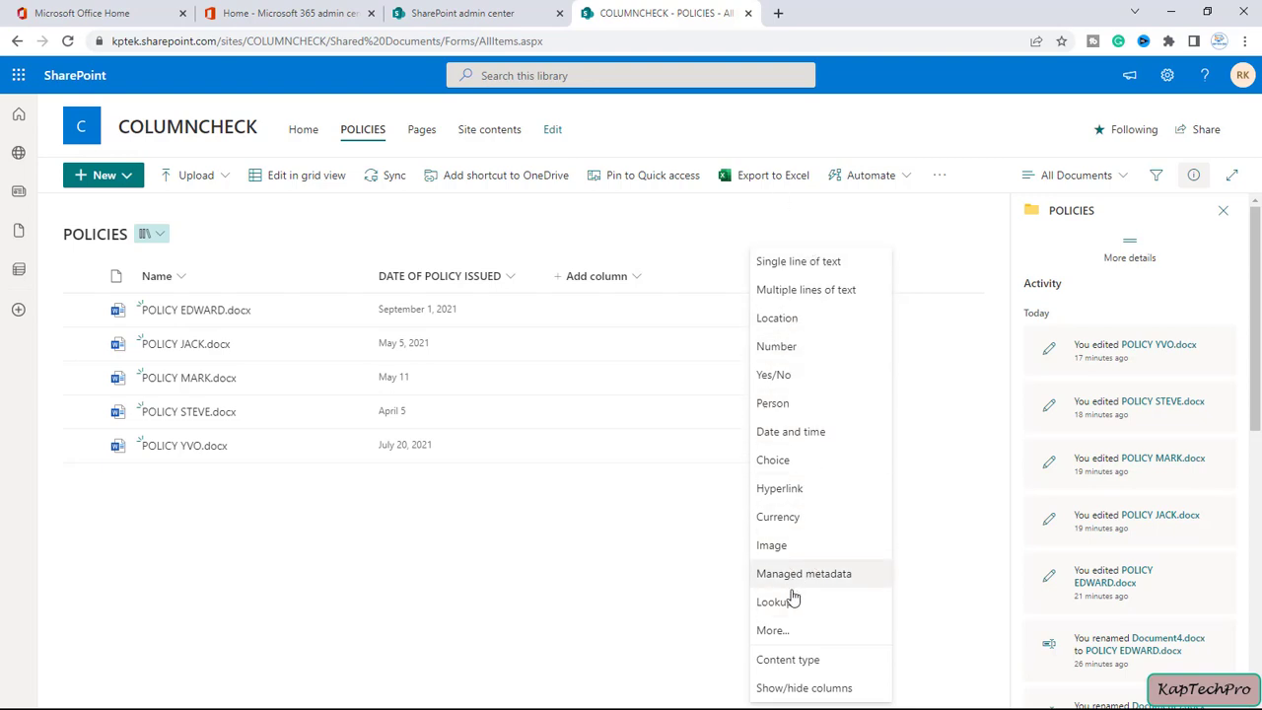
click(1169, 76)
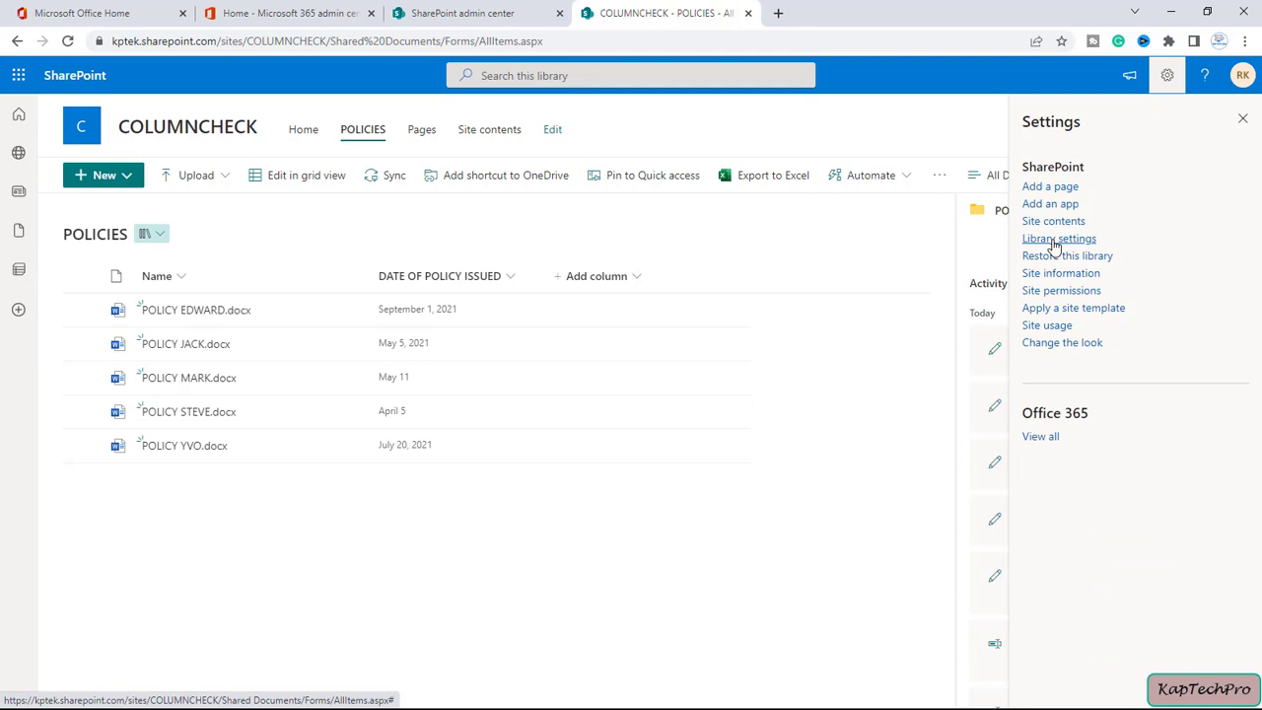
click(1055, 240)
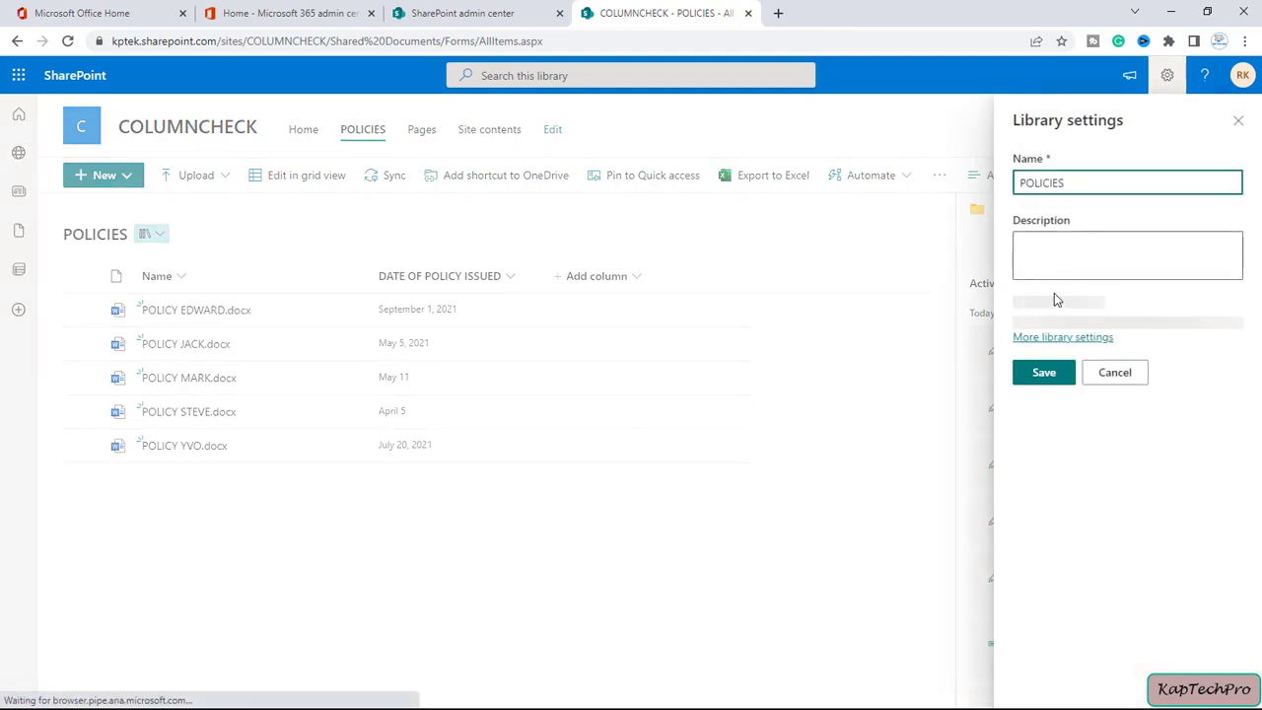
click(1045, 305)
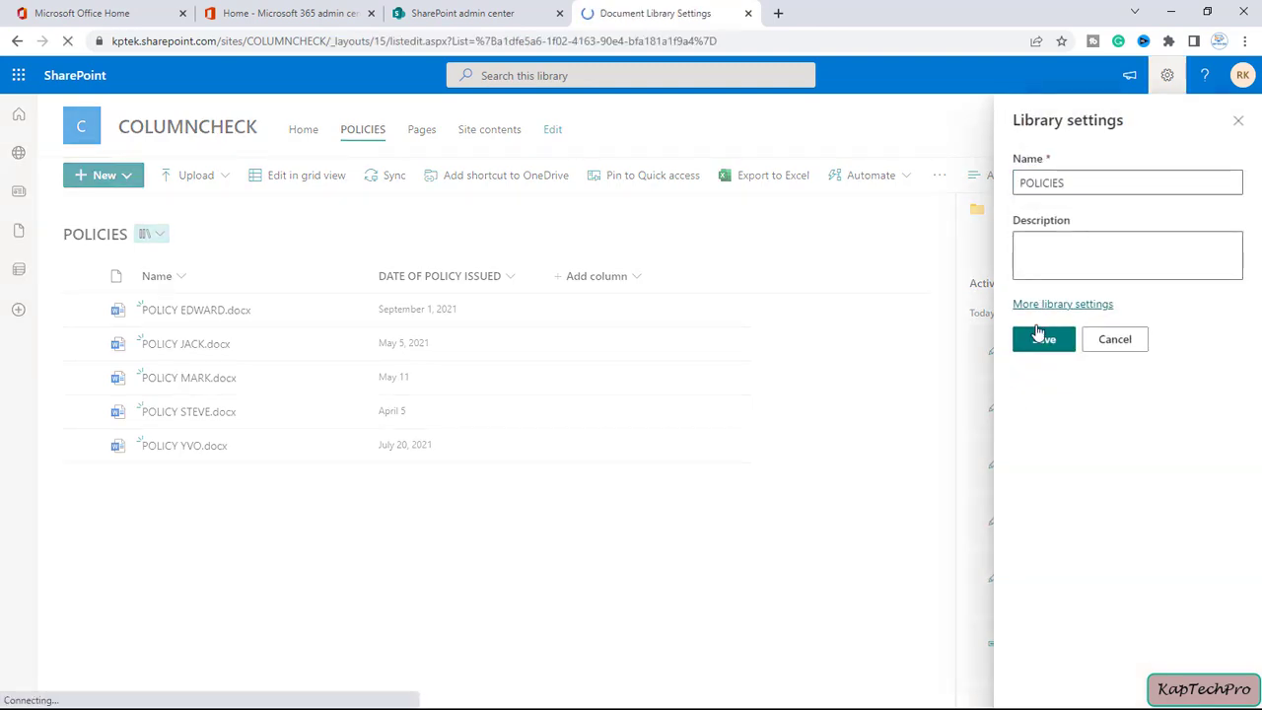
scroll(323, 538, down, 2)
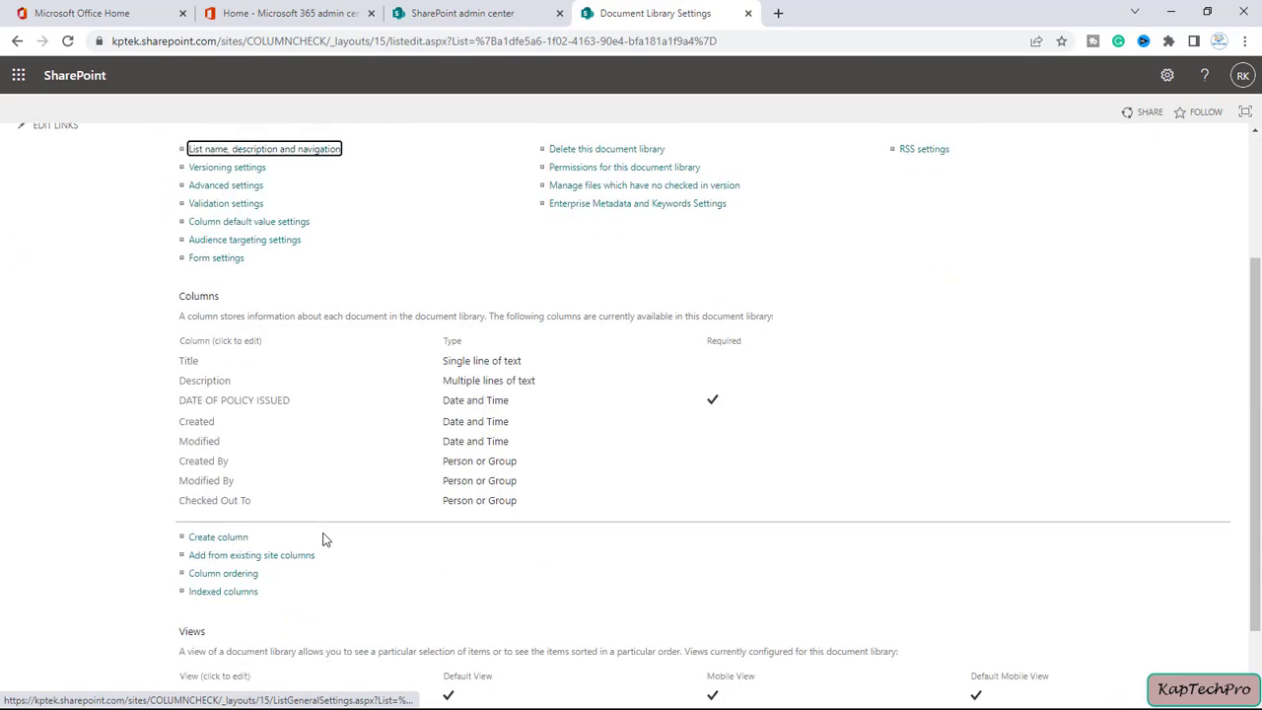
scroll(343, 547, up, 2)
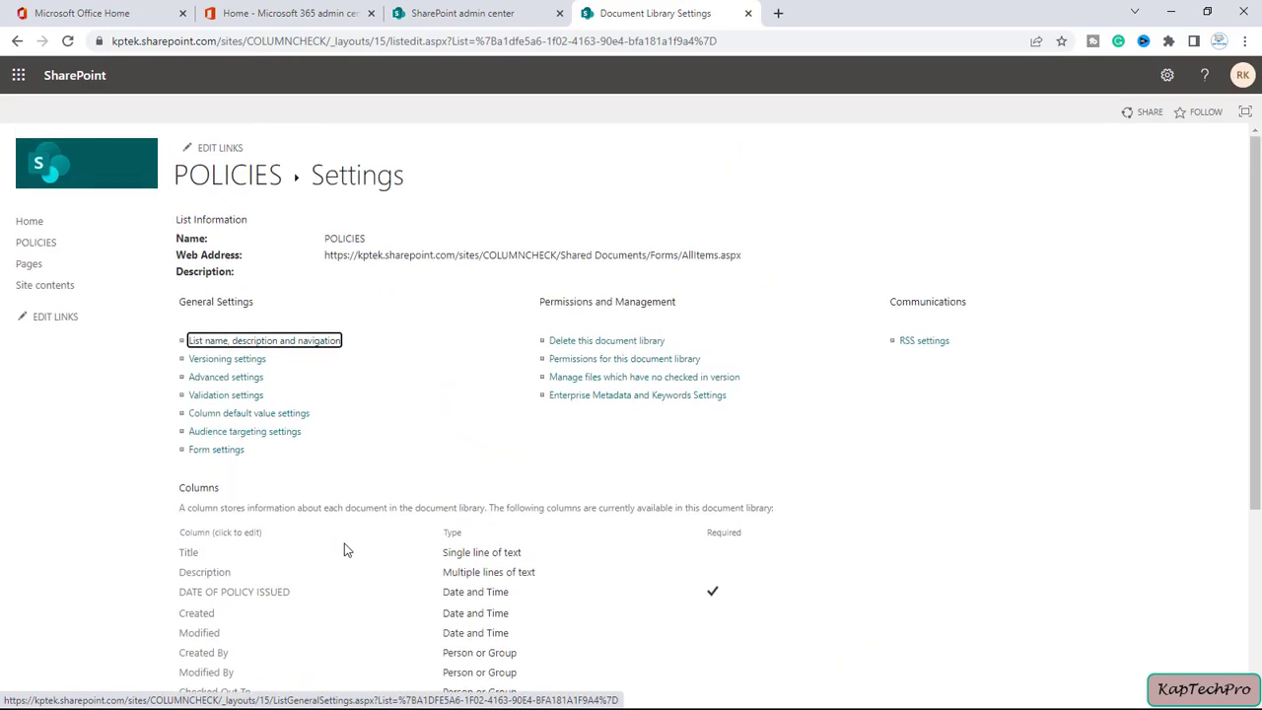
scroll(344, 549, down, 2)
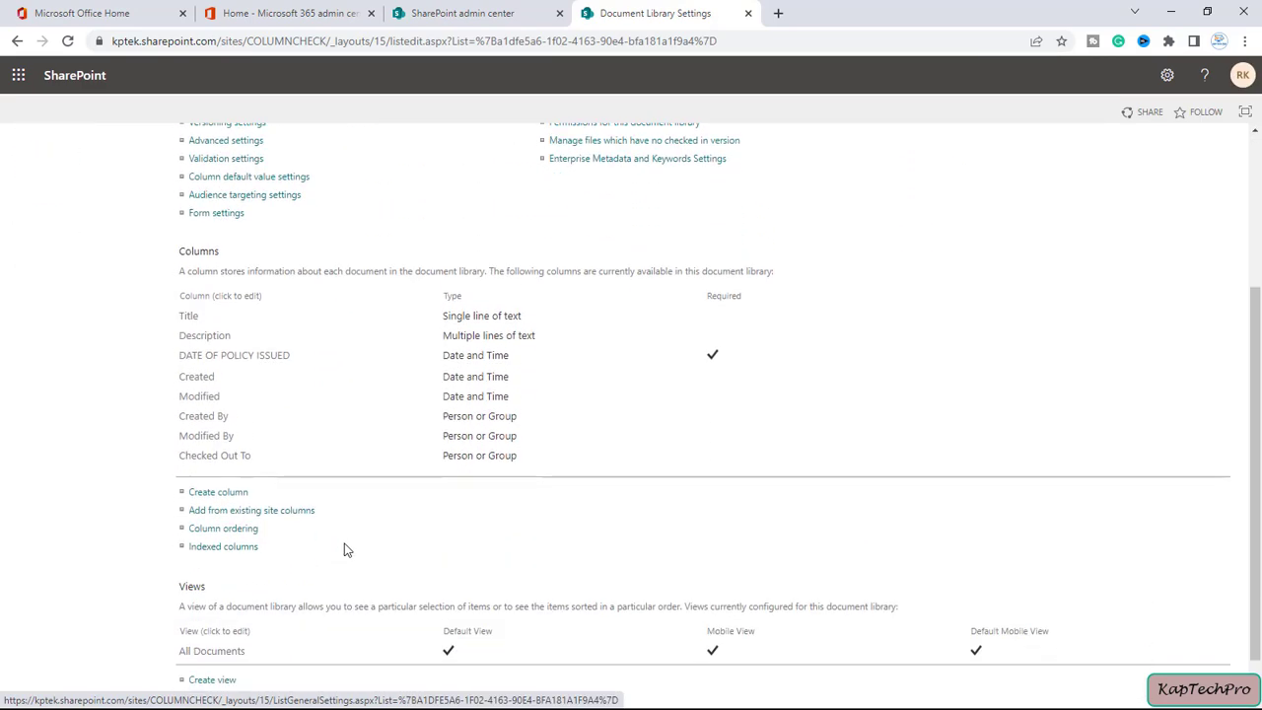
Step: Create a new column named EXPIRATION OF POLICY with the Calculated type
click(210, 495)
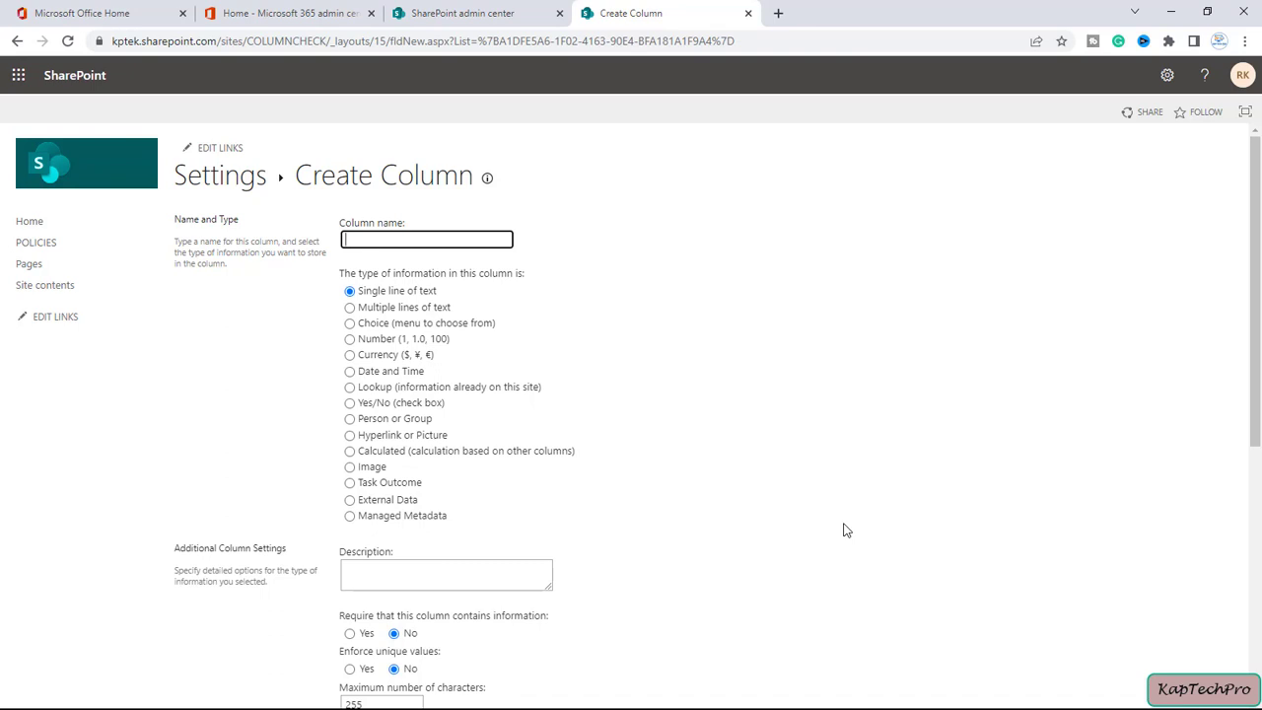
text(eXPIRATION OF POLICY)
click(350, 452)
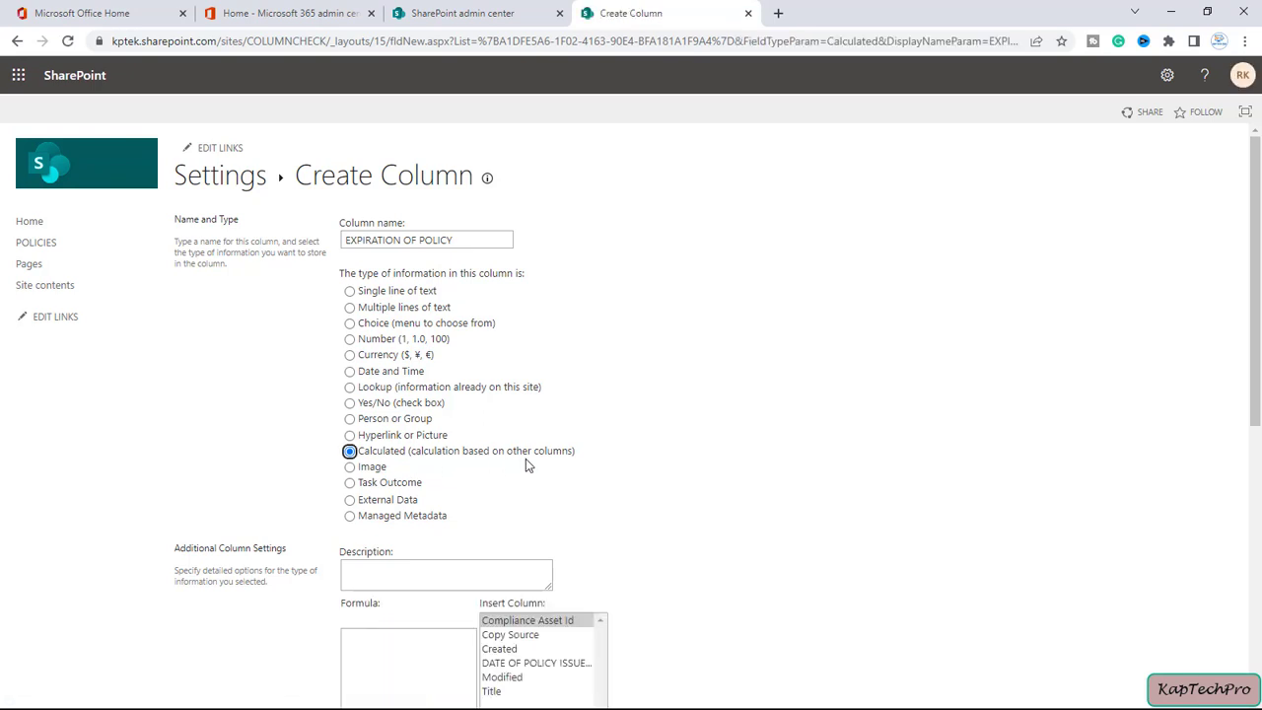
scroll(525, 459, down, 2)
scroll(828, 570, down, 3)
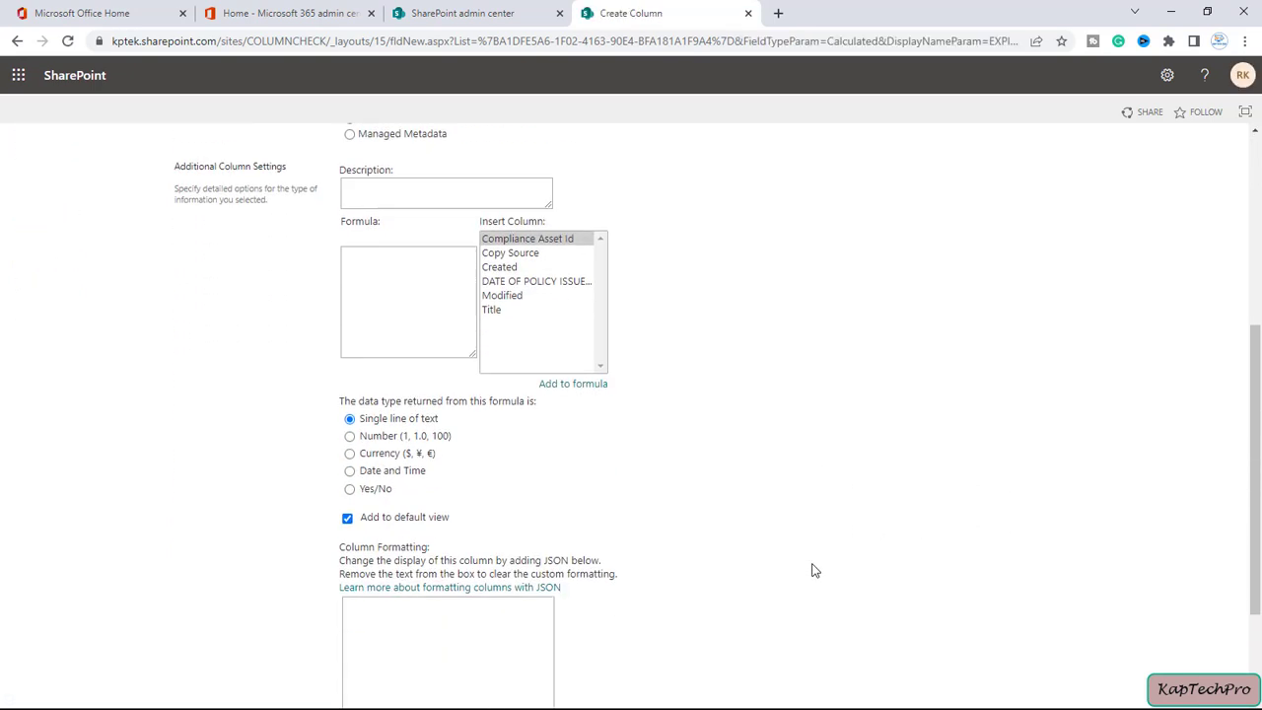
scroll(374, 247, up, 1)
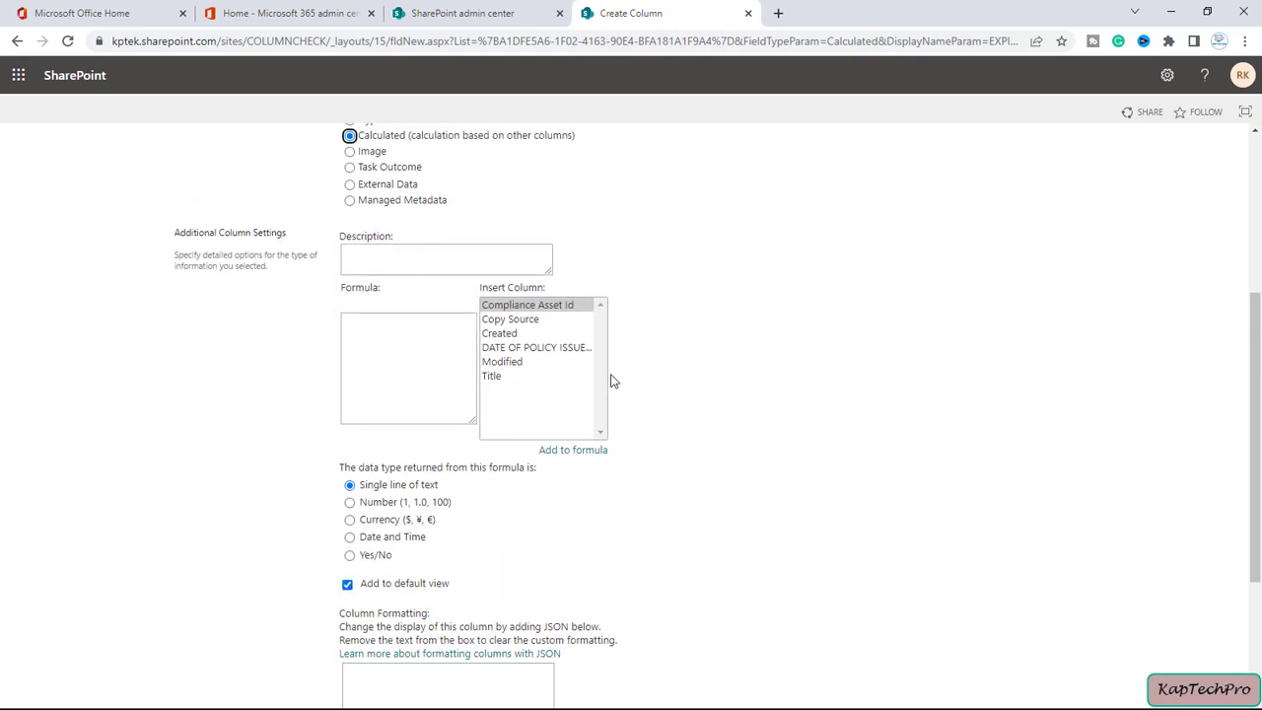
Step: Enter the formula [DATE OF POLICY ISSUED]-100 for the calculated column
click(527, 349)
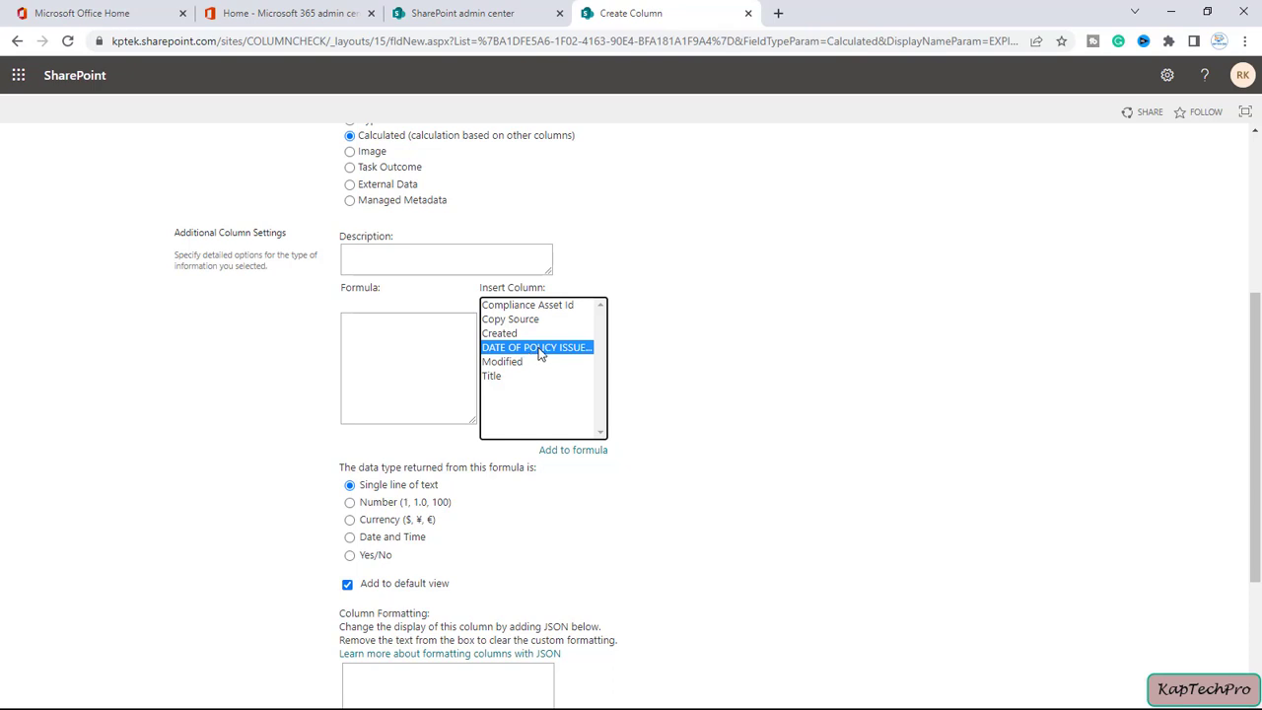
double_click(540, 349)
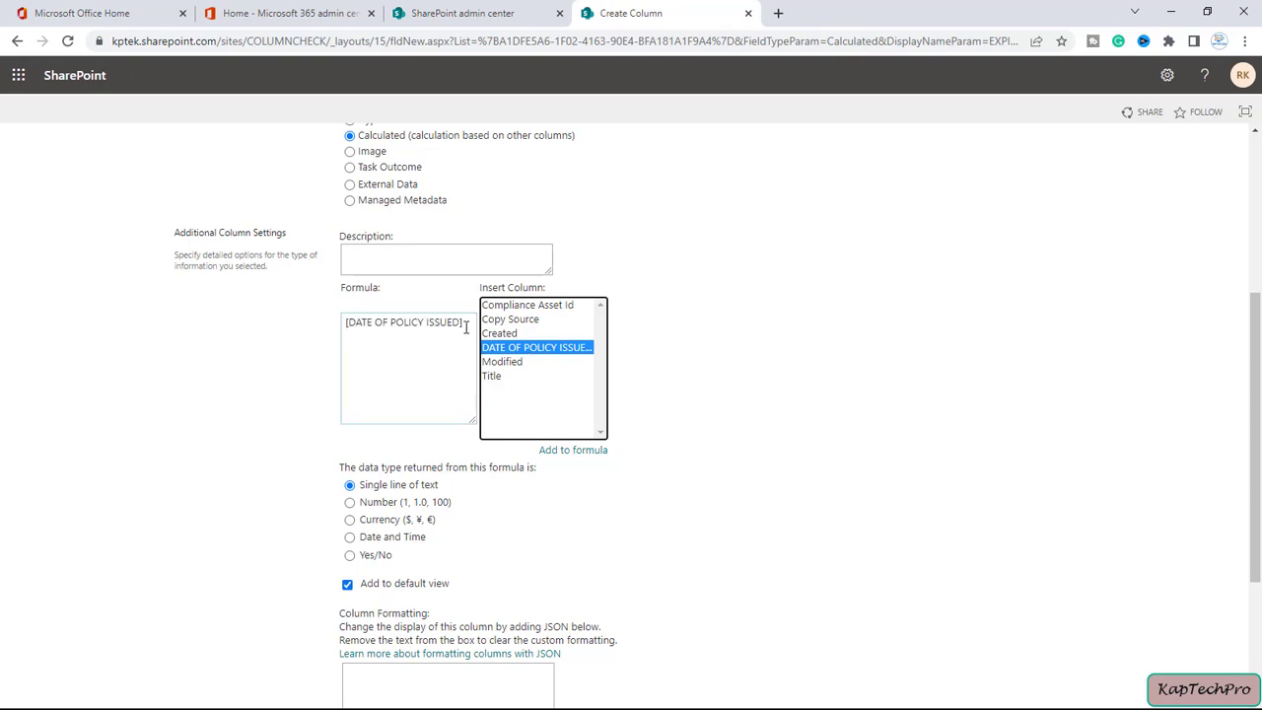
drag(466, 327, 316, 292)
key(BackSpace)
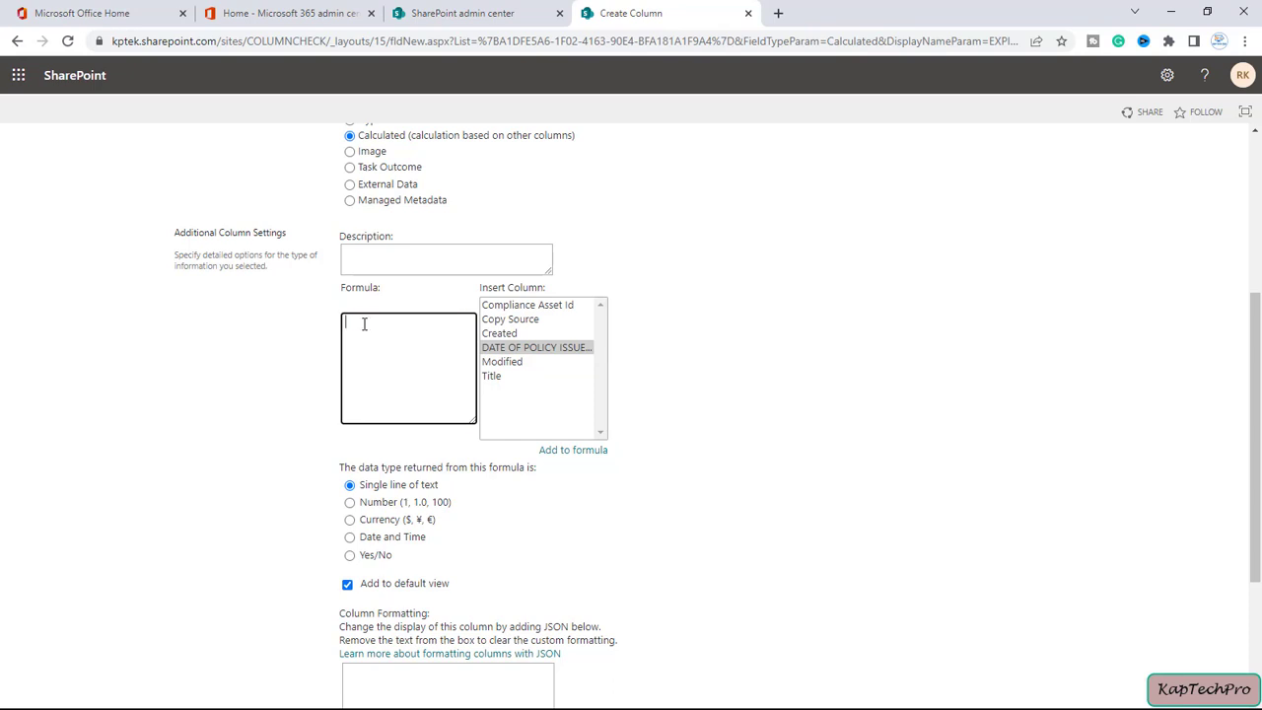
click(541, 351)
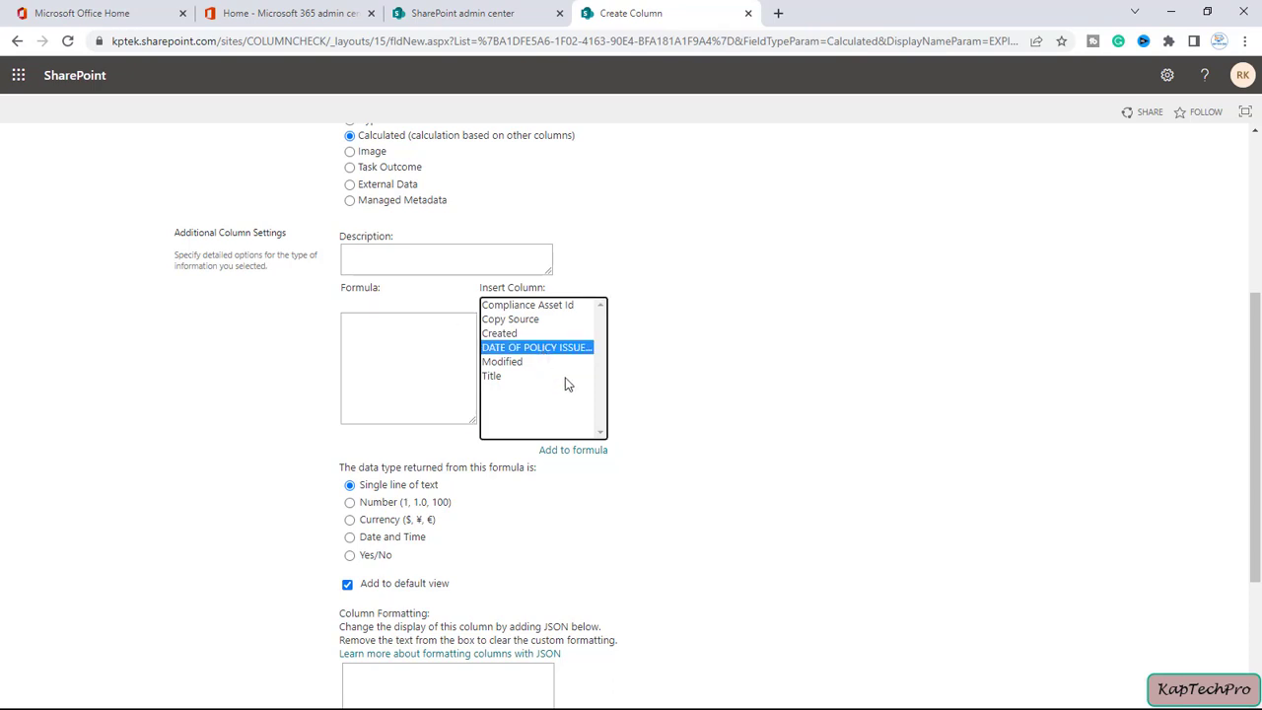
click(572, 451)
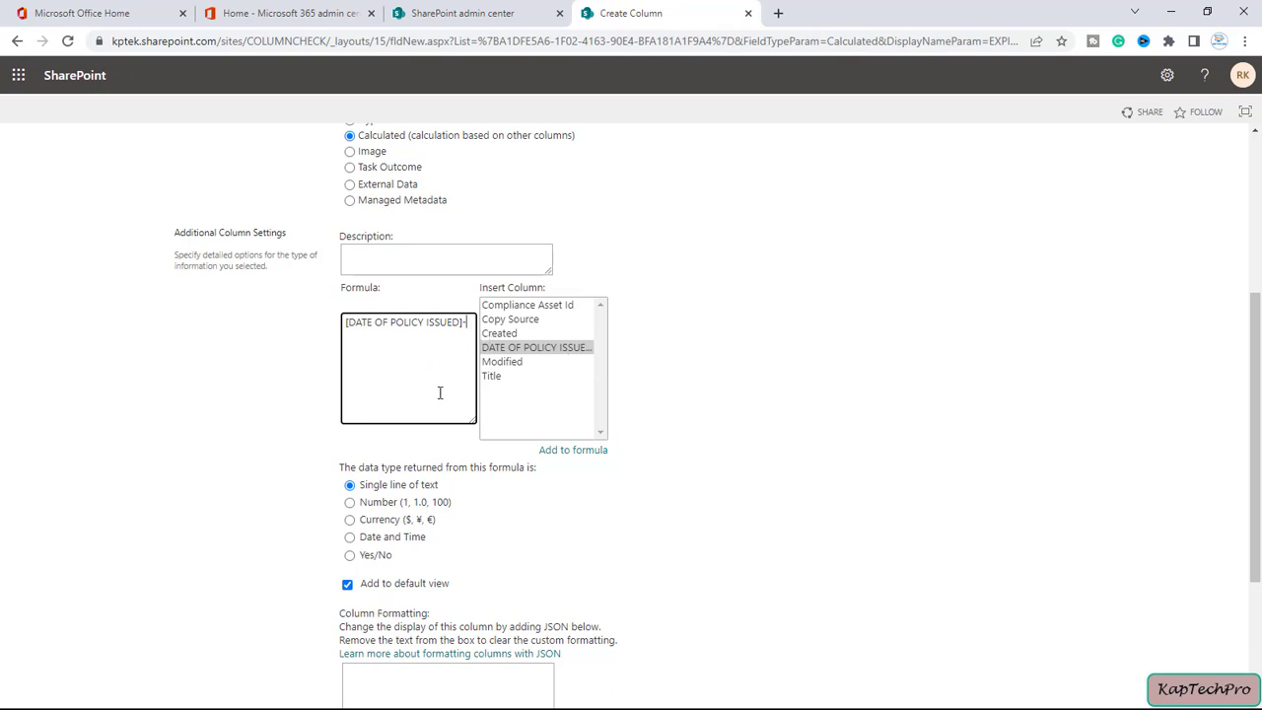
text(100)
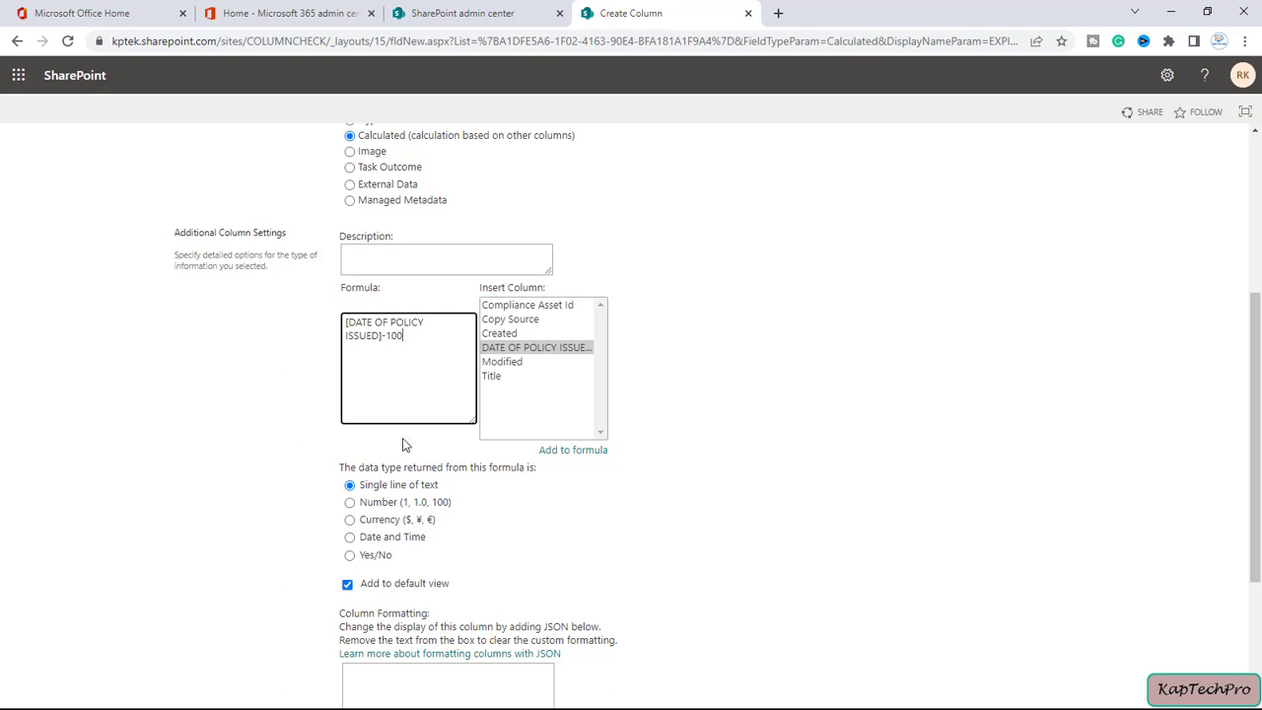
scroll(402, 443, down, 1)
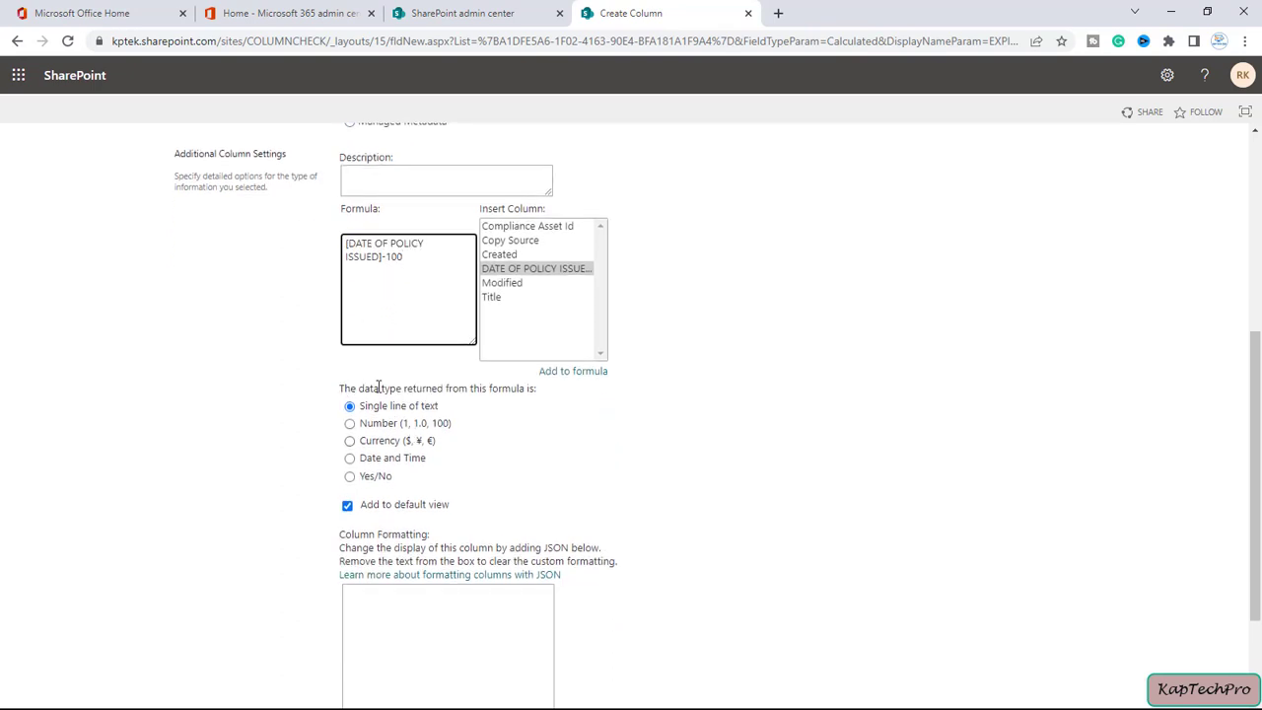
scroll(557, 451, down, 1)
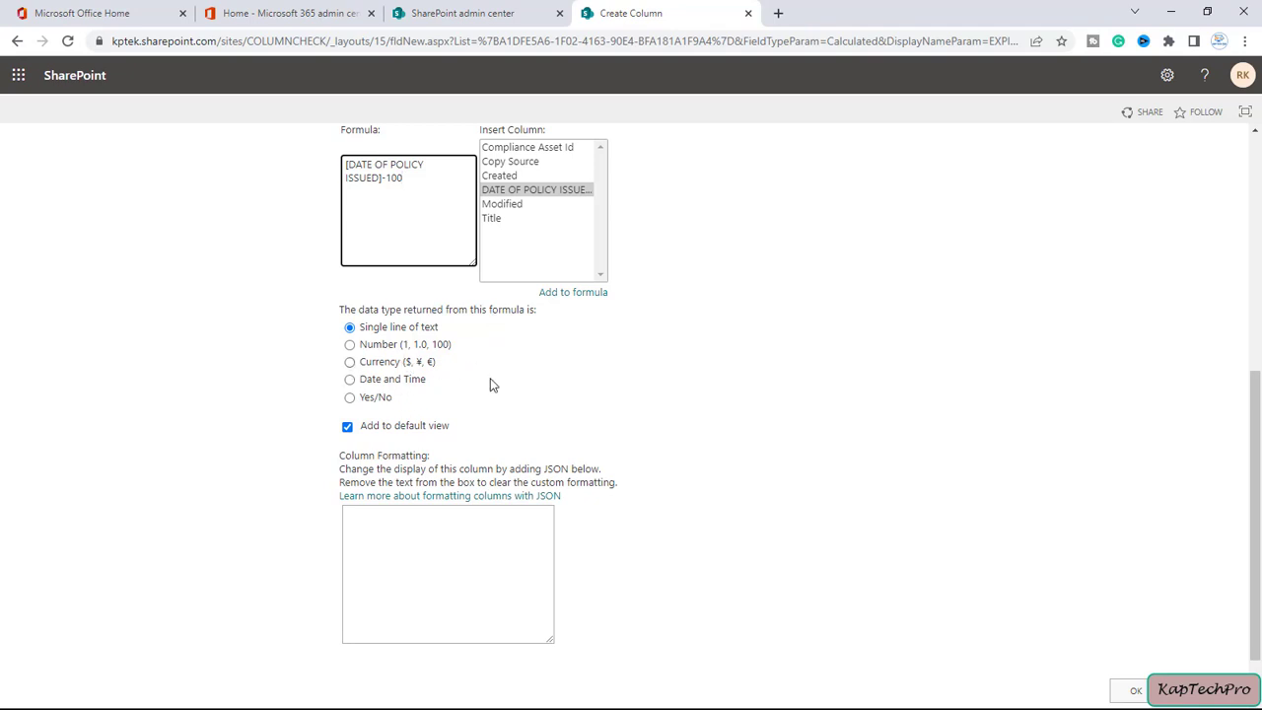
Step: Set the return type to Date and Time with Date Only format and save the column
click(361, 384)
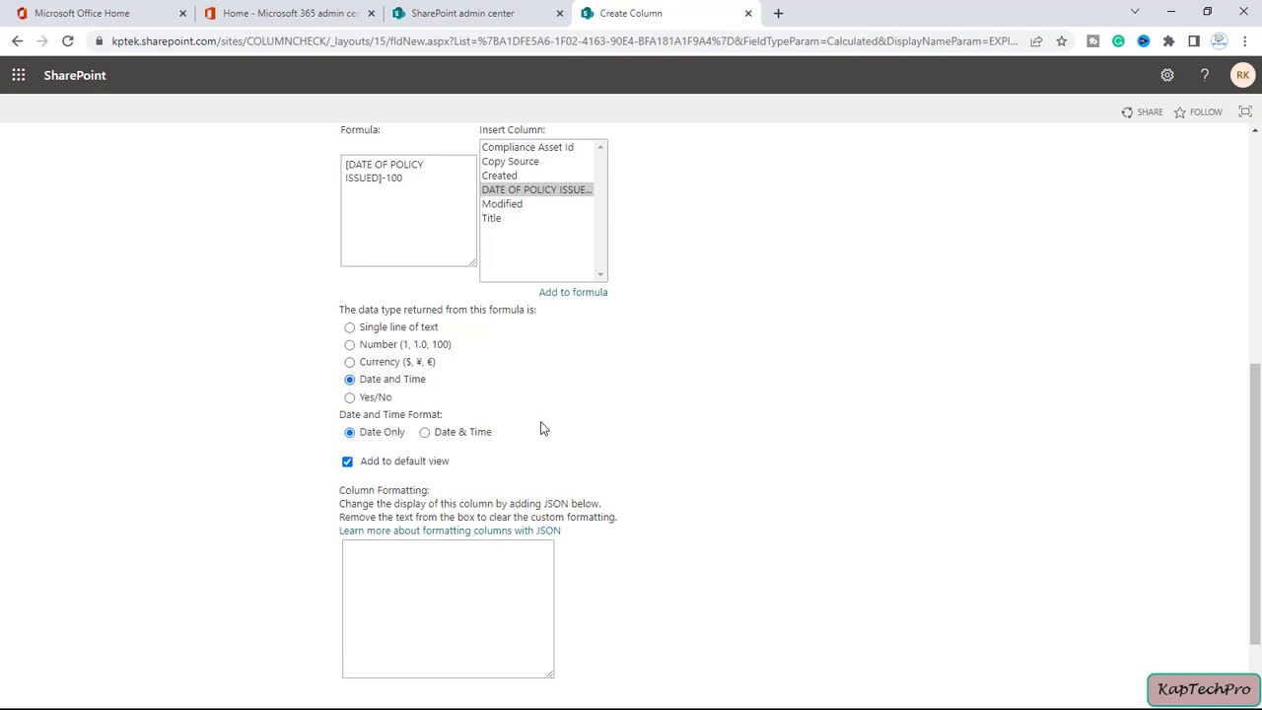
scroll(540, 424, down, 1)
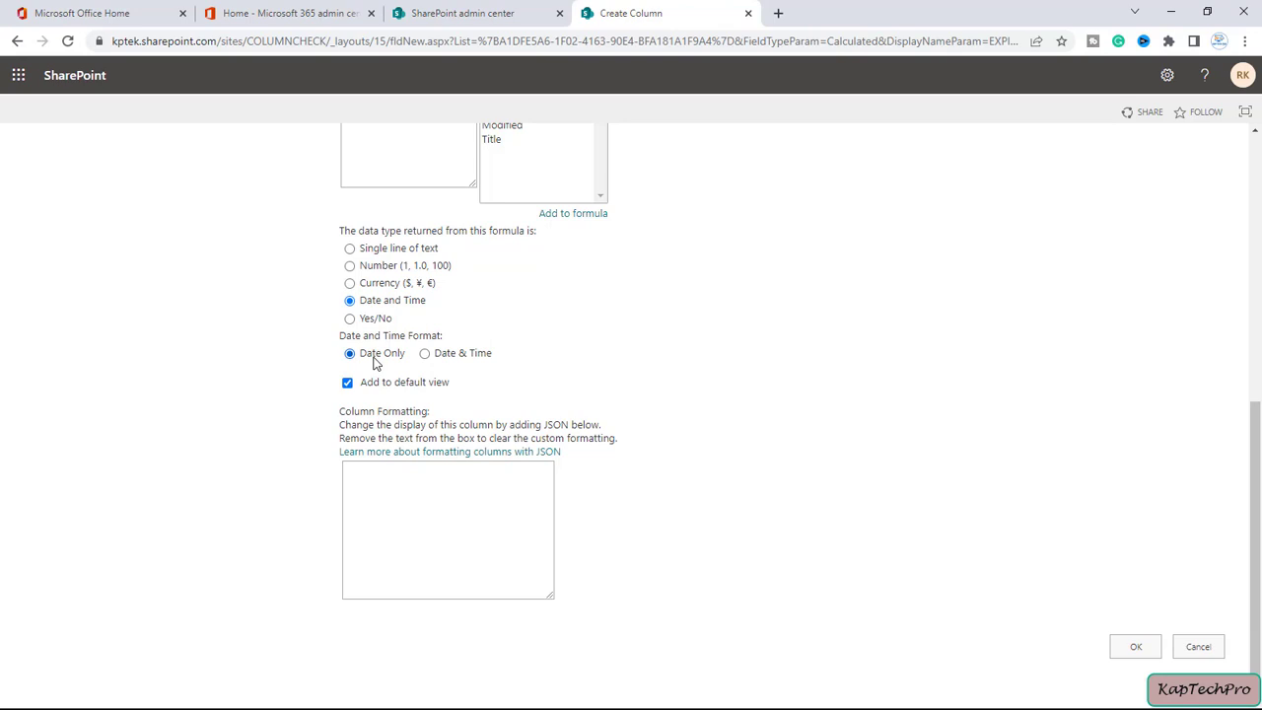
scroll(373, 362, down, 1)
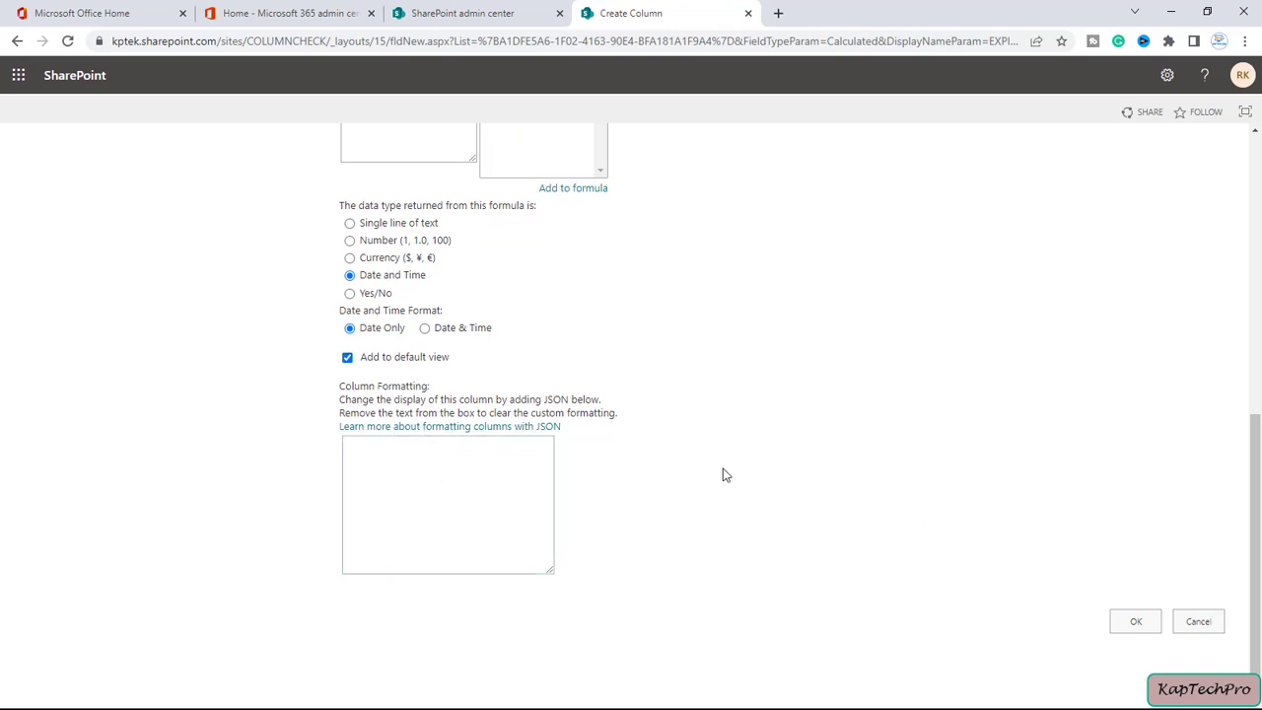
click(1137, 622)
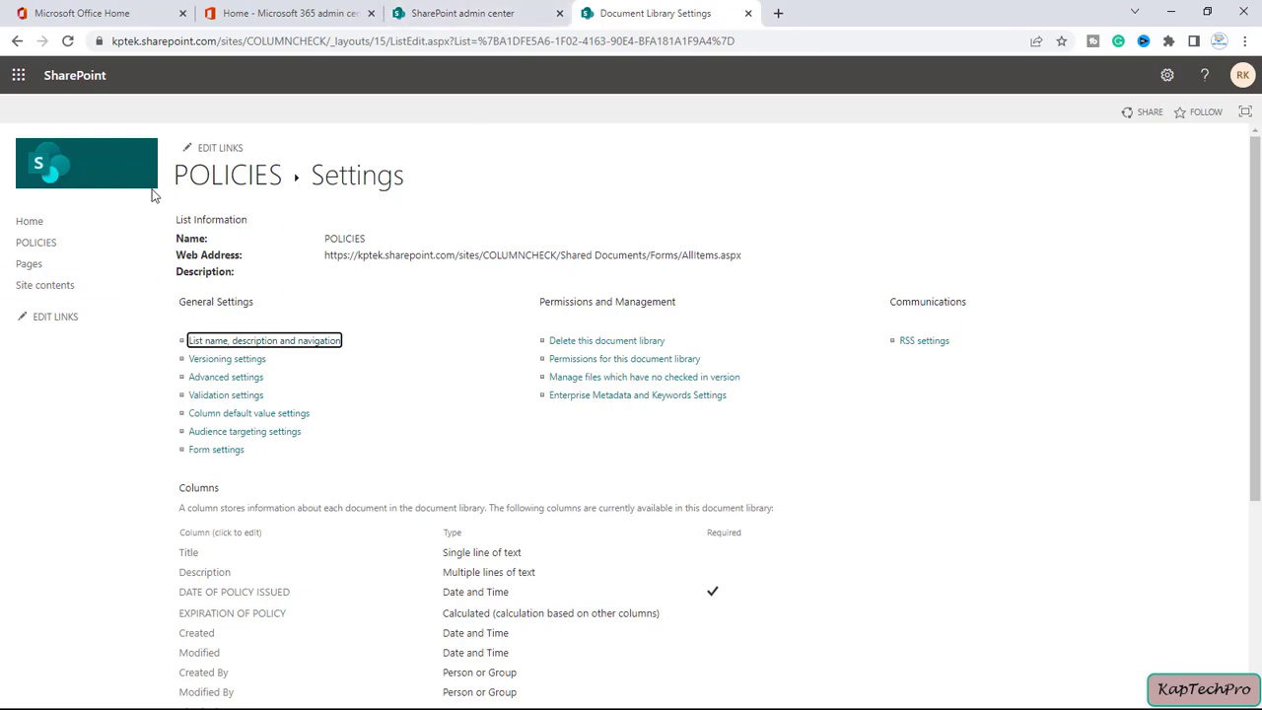
Step: Go back to the POLICIES library via the breadcrumb to view the expiration dates
click(222, 184)
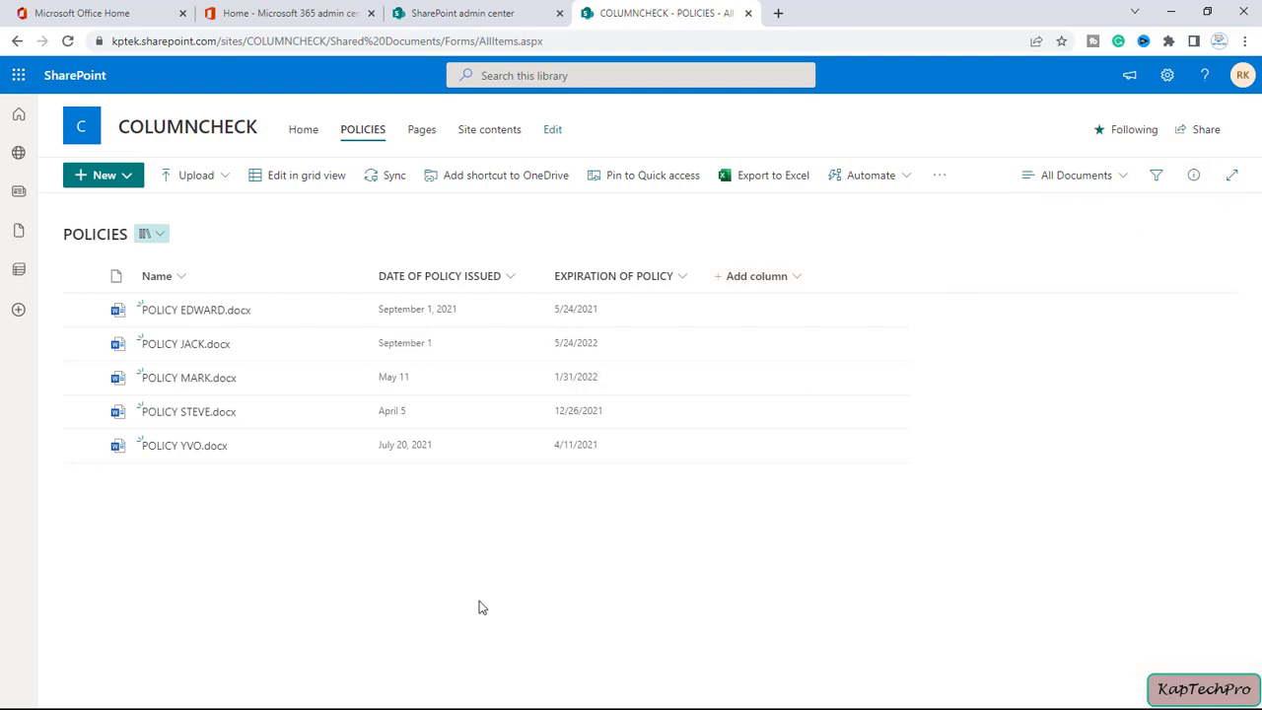
Step: Create a calculated column named POLICY STATUS and begin its formula with IF(
click(760, 288)
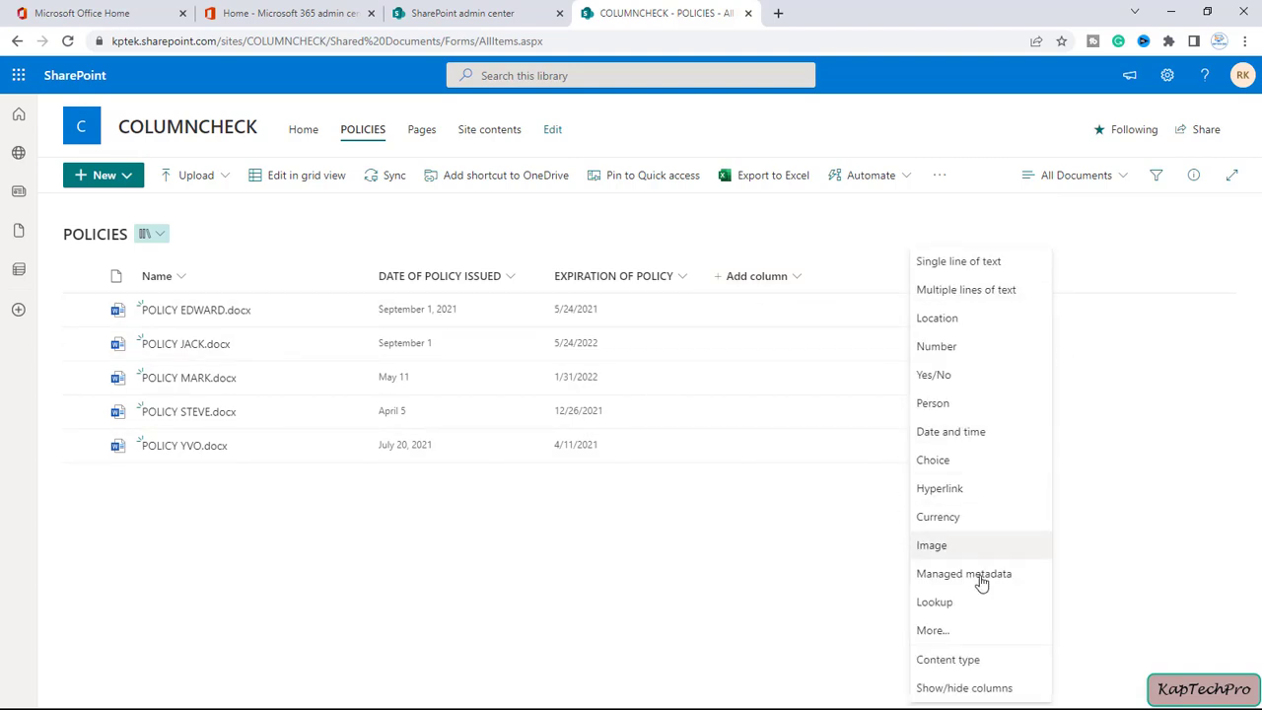
click(932, 631)
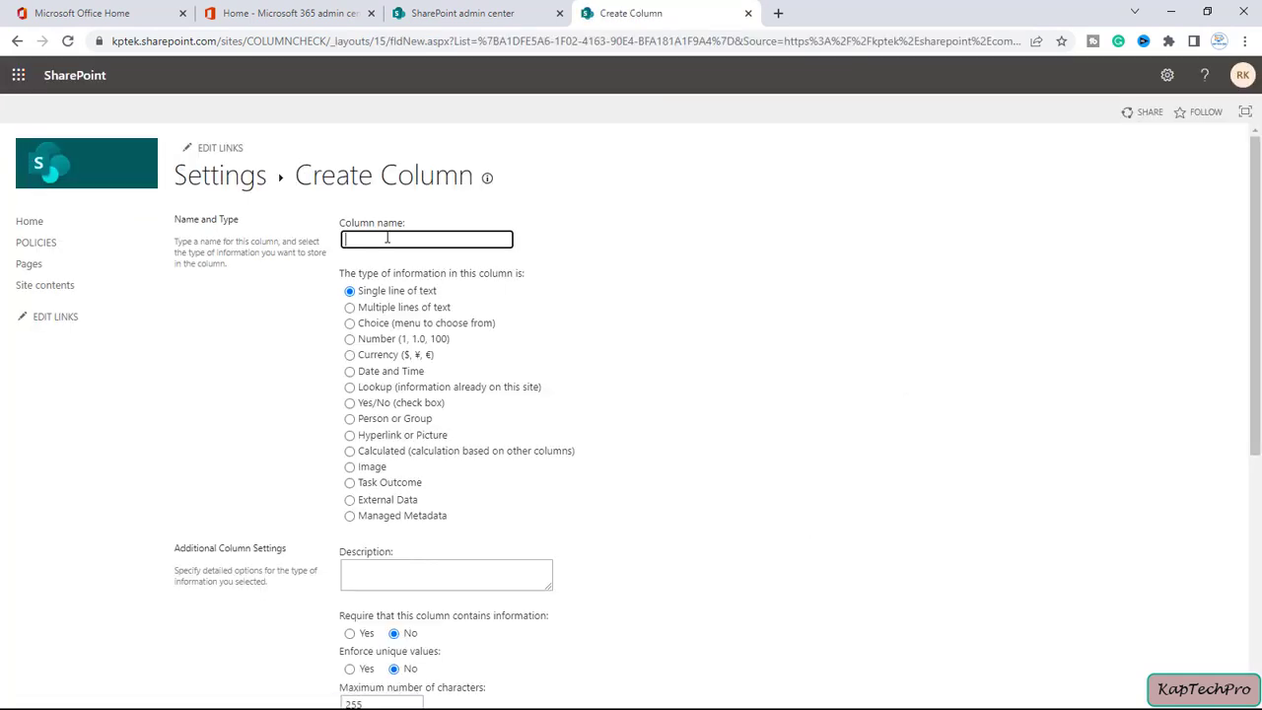
text(POLICY STATUS)
click(364, 454)
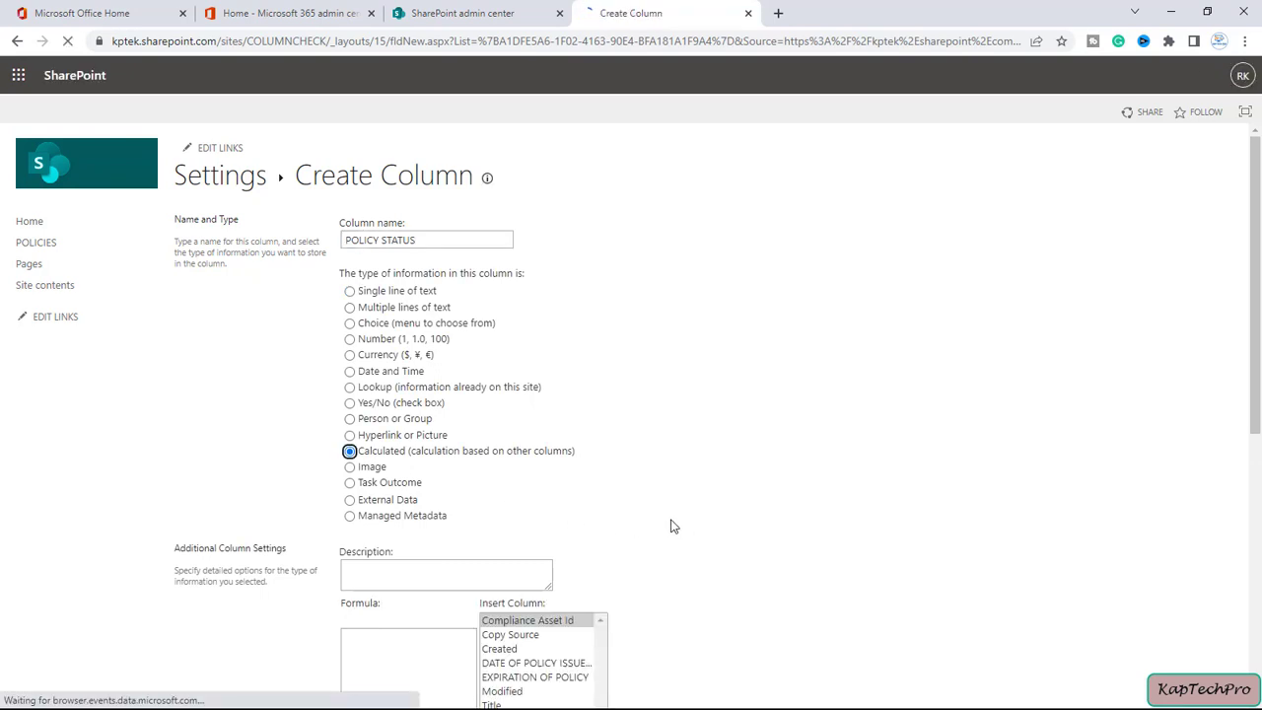
scroll(611, 463, down, 2)
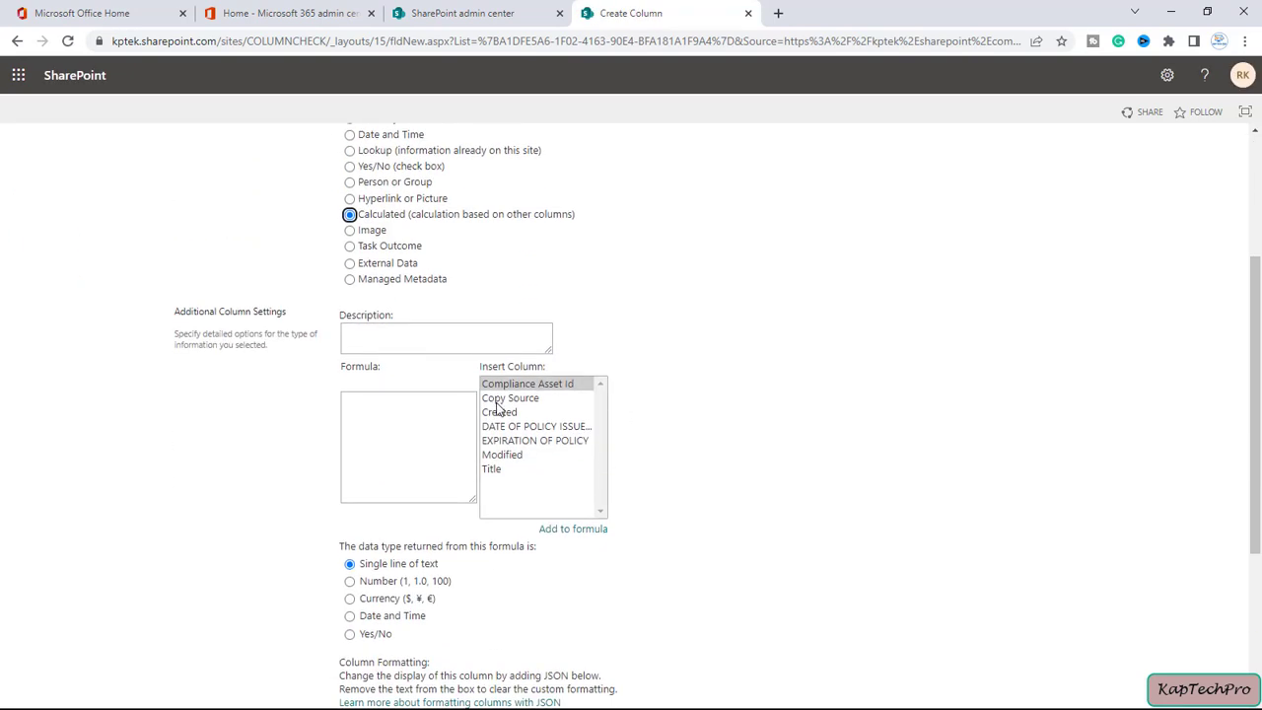
click(387, 406)
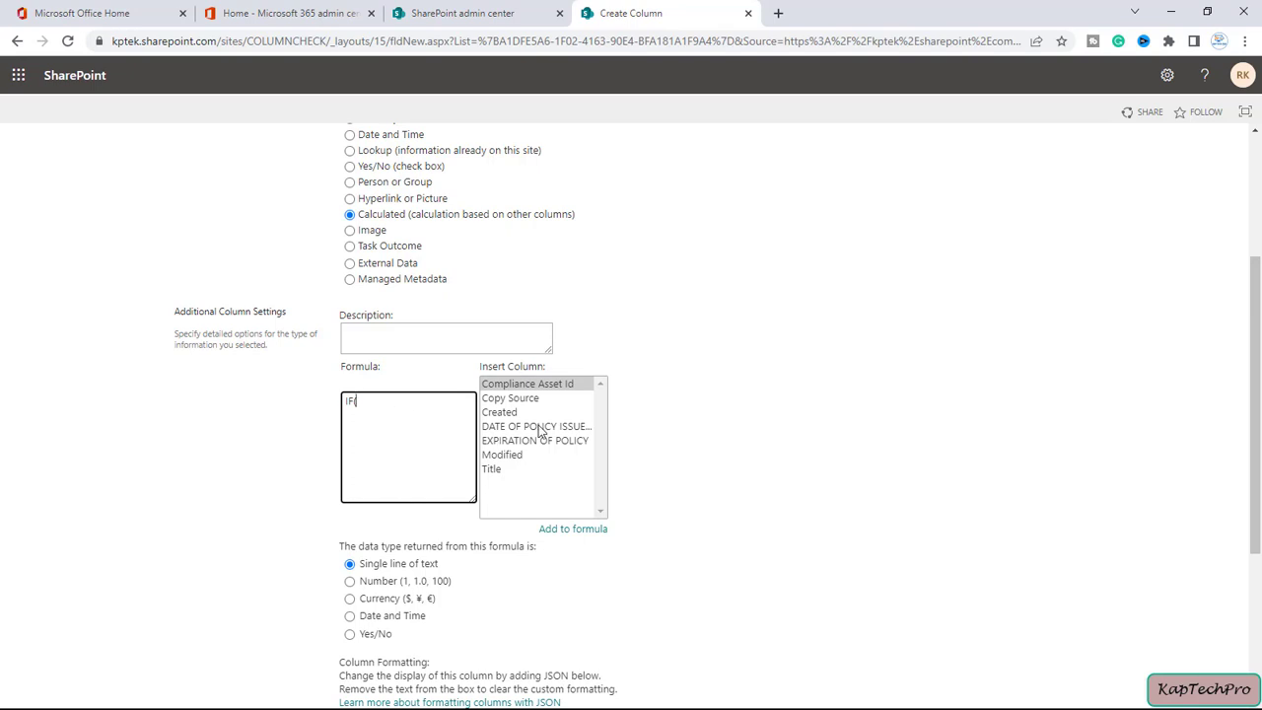
Step: Finish the formula as IF([DATE OF POLICY ISSUED]-[EXPIRATION OF POLICY]>99,"POLICY VALID","POLICY EXPIRED") and save
double_click(539, 431)
click(408, 419)
text(-)
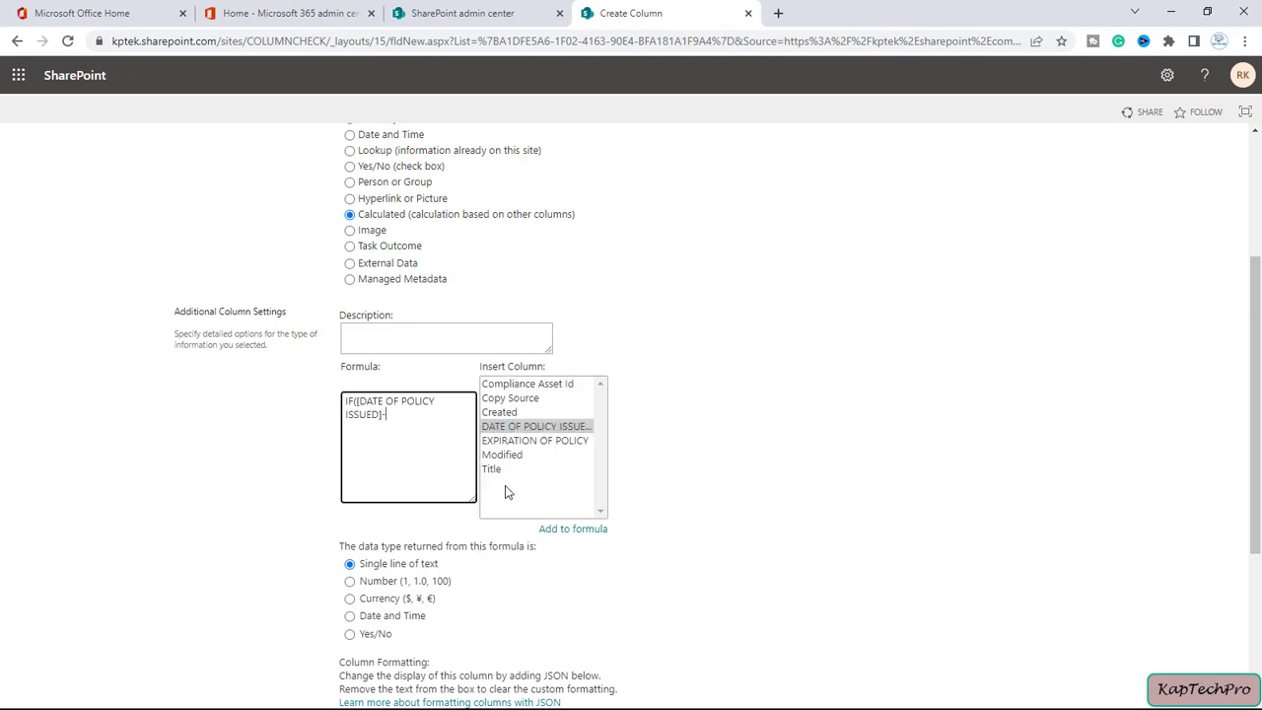
double_click(562, 444)
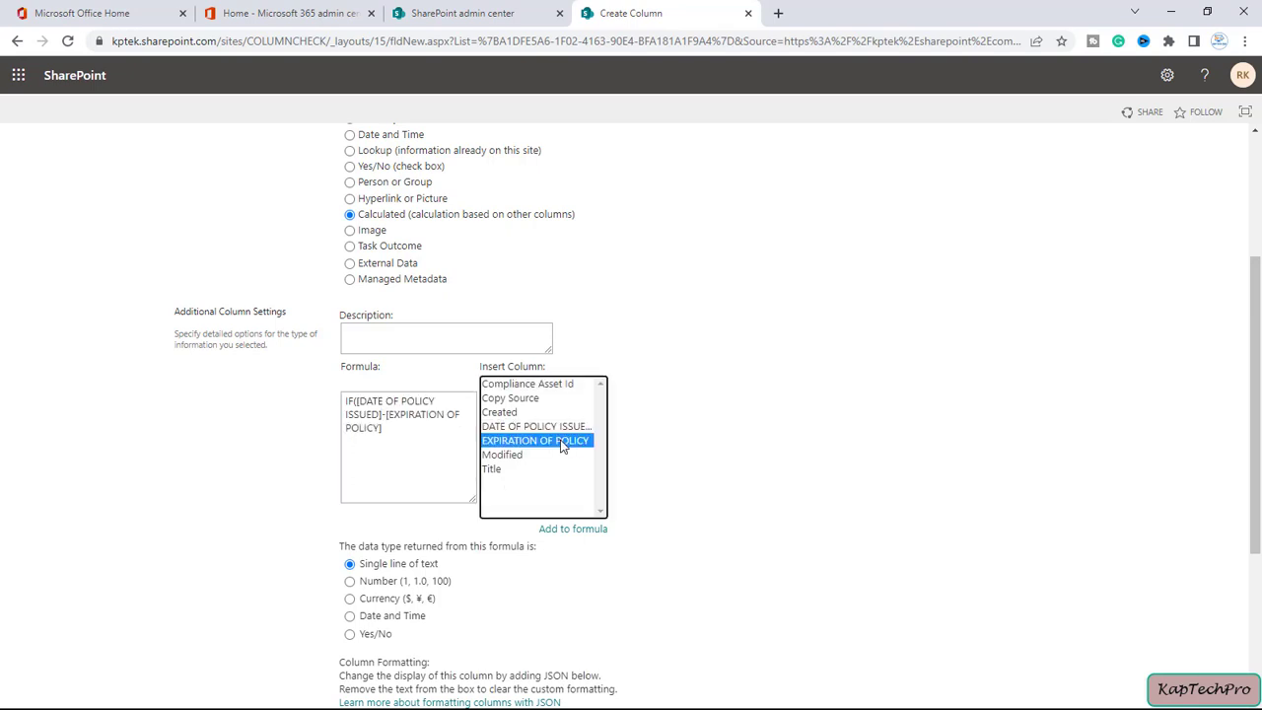
click(453, 470)
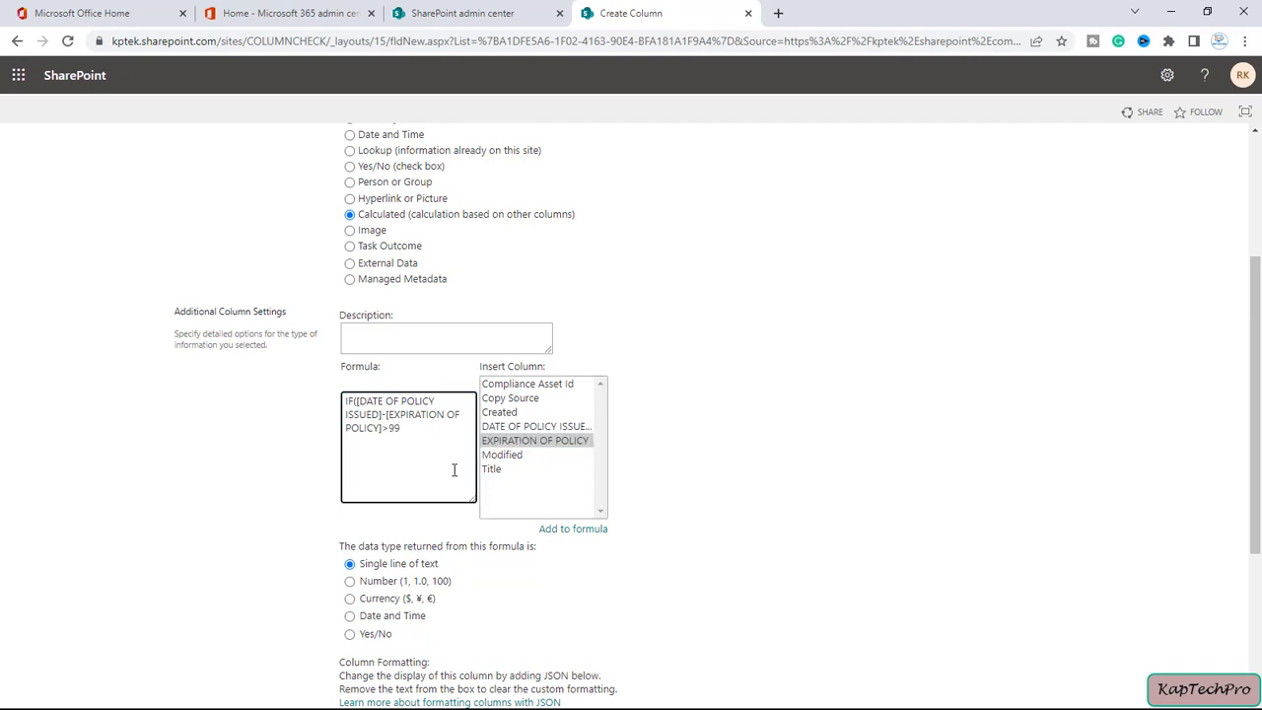
text(>99,"POLICY VALID","POLICY EXPIRED"))
scroll(1006, 584, down, 3)
click(1129, 627)
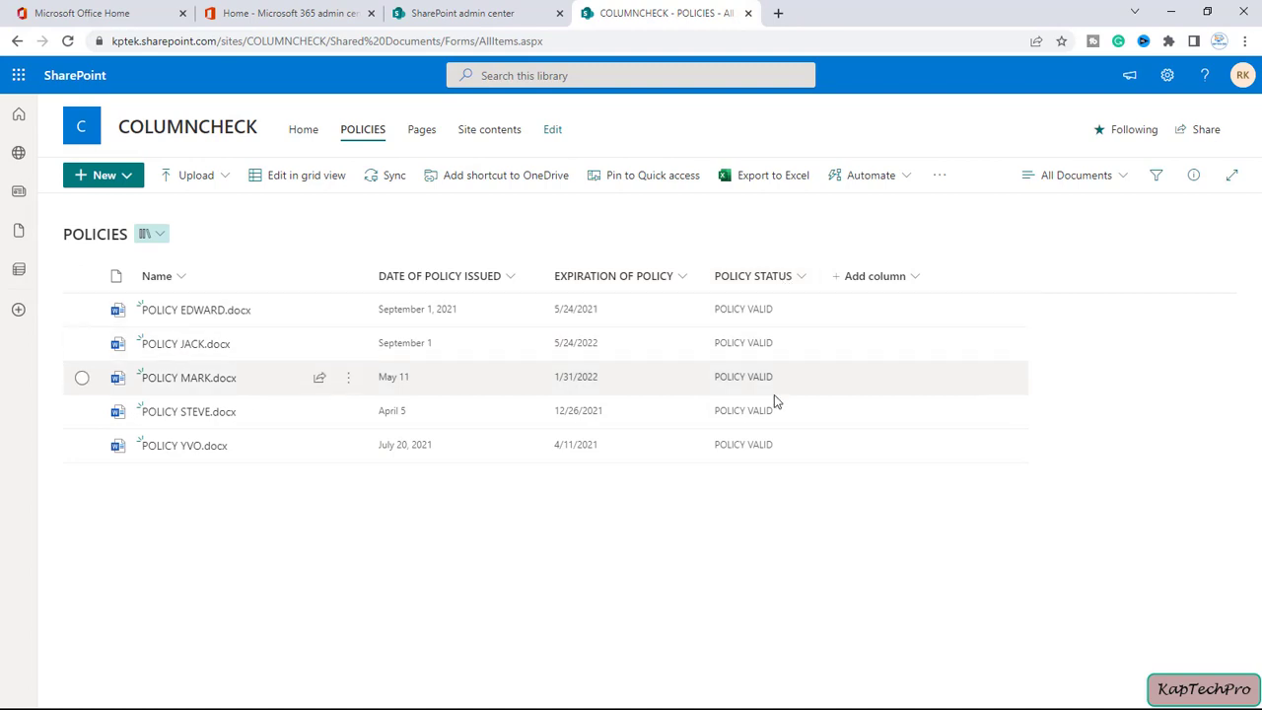
Step: Reopen the POLICIES library's full settings page to review its column list
click(1167, 75)
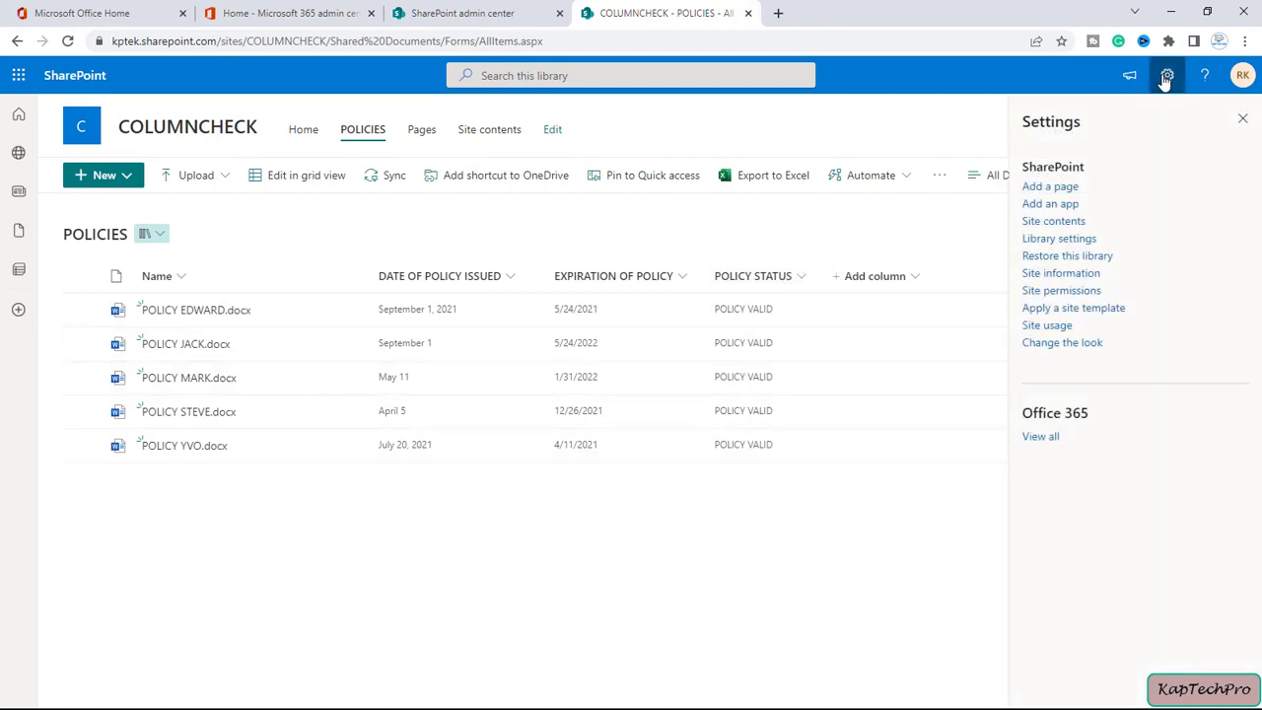
click(1043, 248)
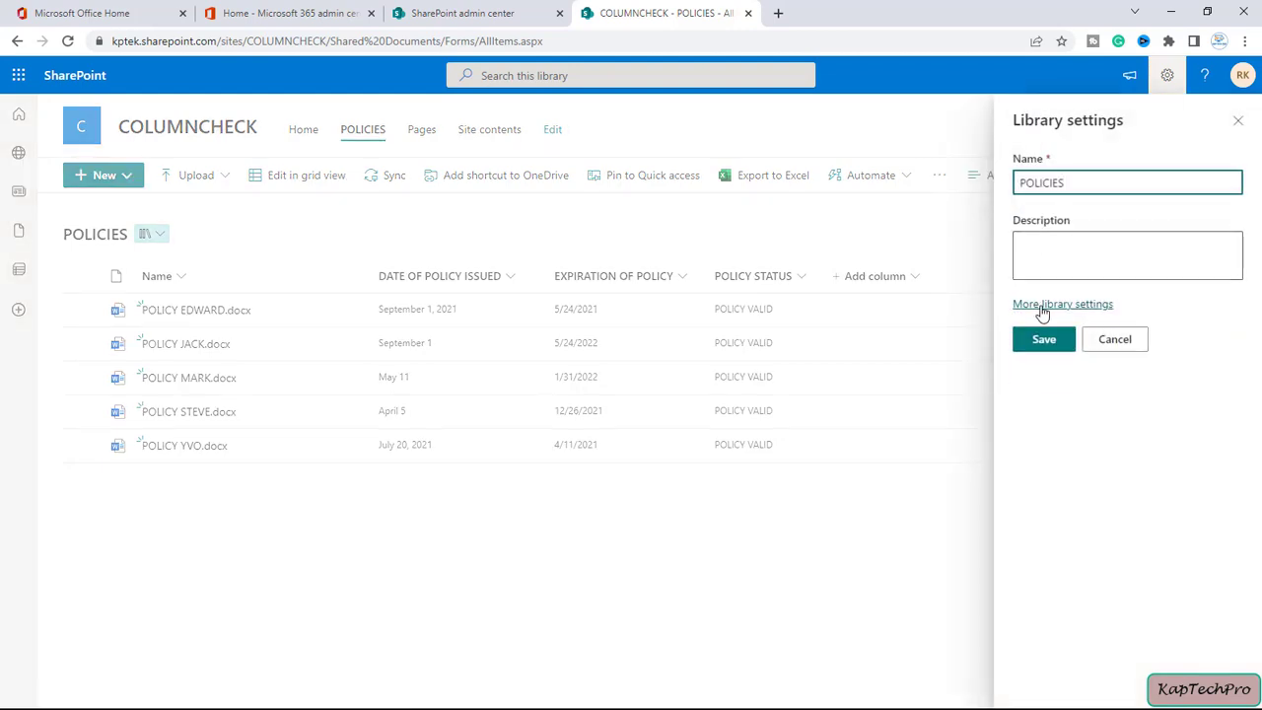
click(1039, 304)
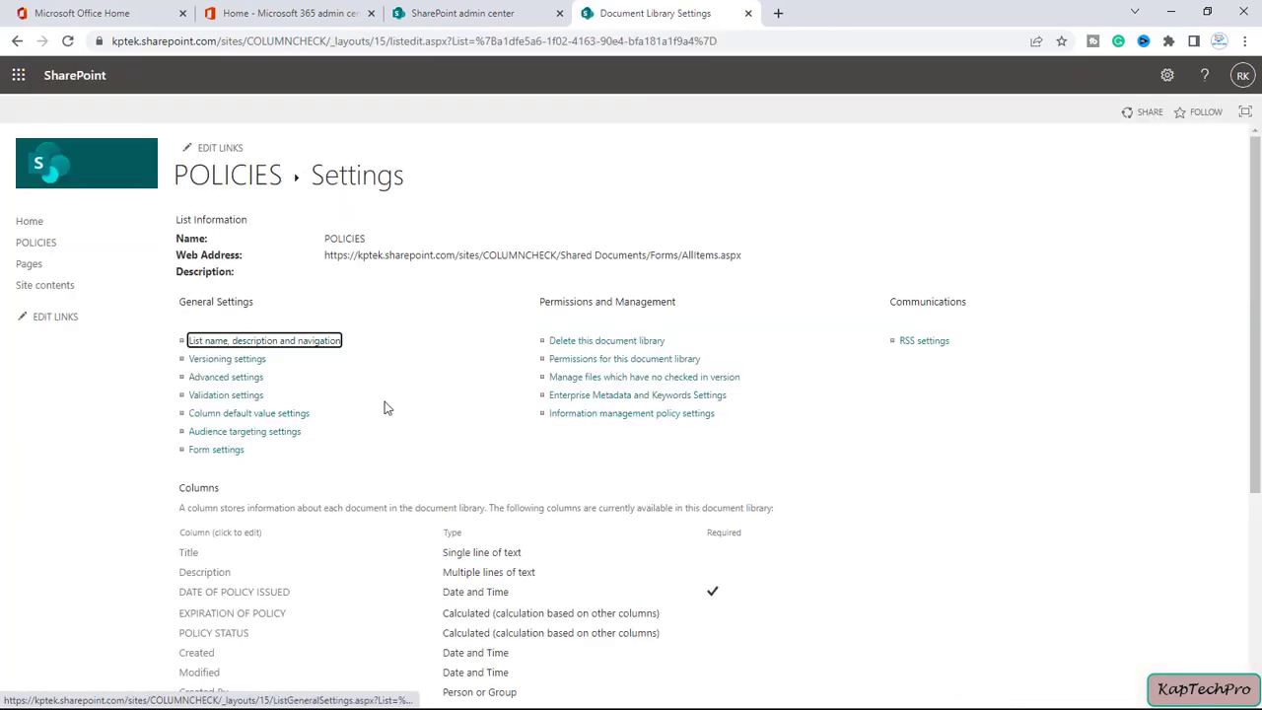
scroll(217, 602, down, 3)
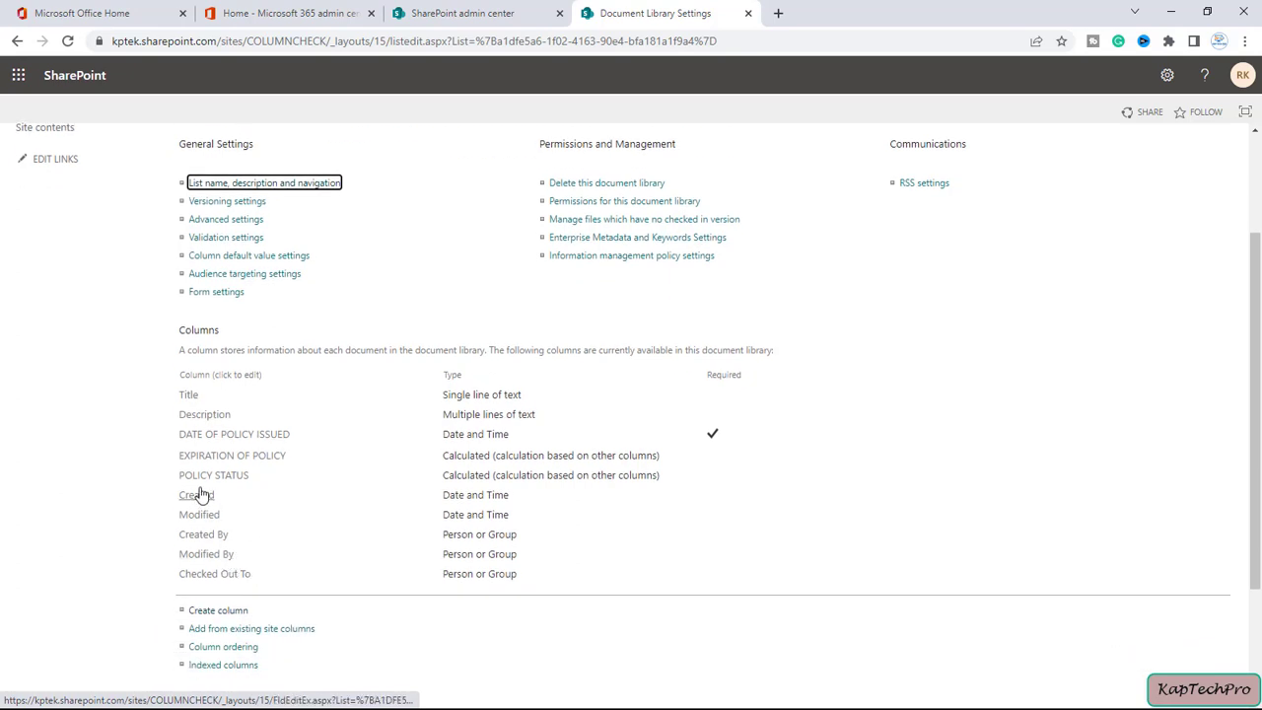
Step: Raise the POLICY STATUS formula's day-difference threshold from 99 to 100, save it, and return to POLICIES
click(215, 477)
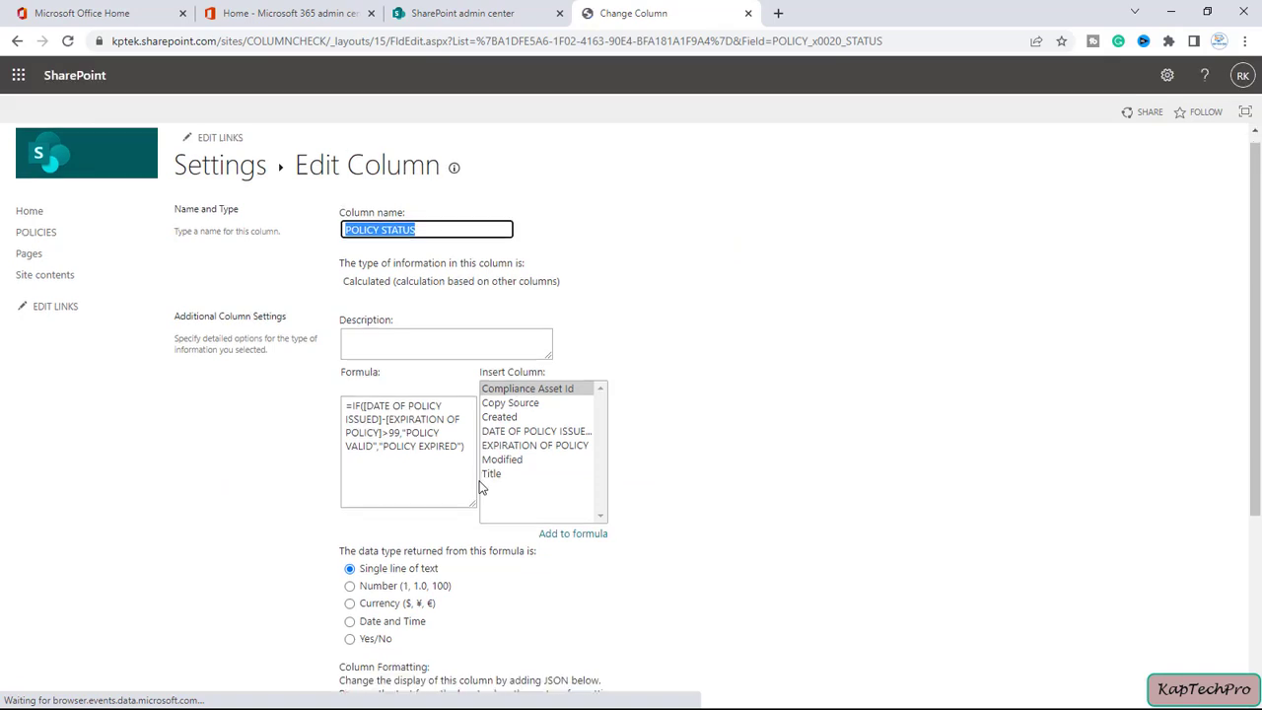
scroll(394, 282, down, 3)
click(392, 207)
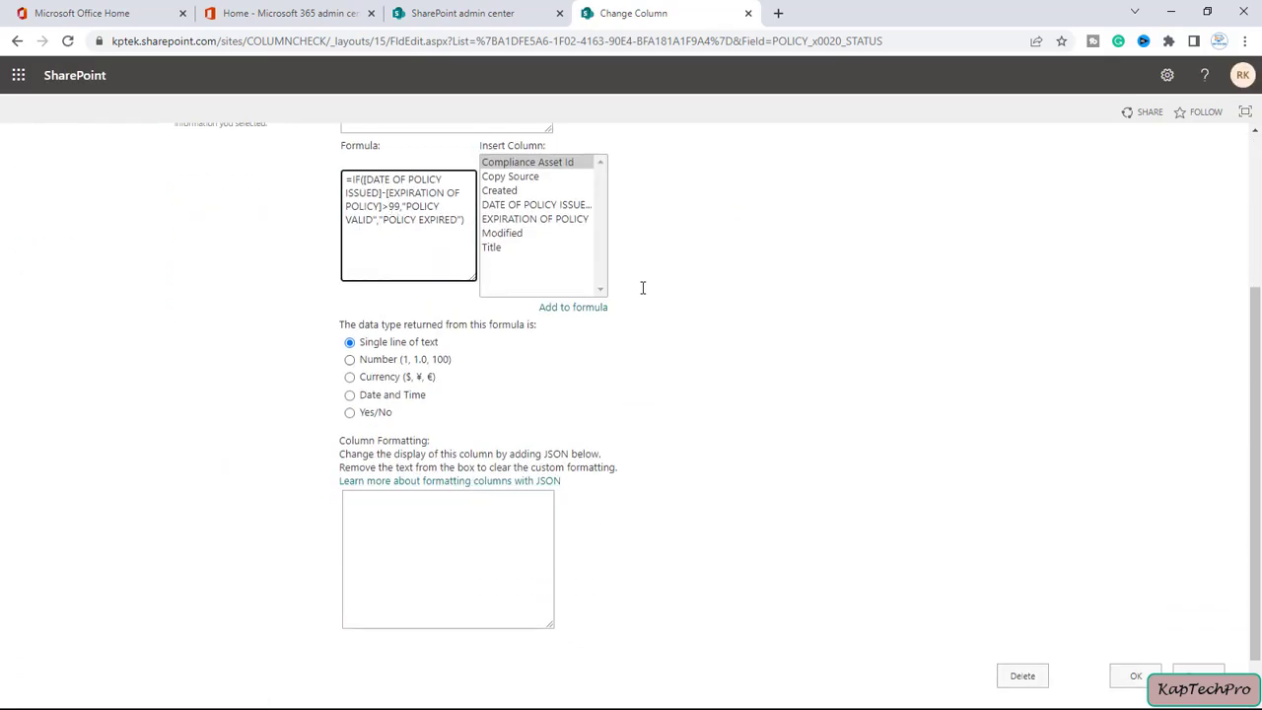
key(BackSpace)
key(BackSpace)
text(100)
scroll(690, 345, down, 1)
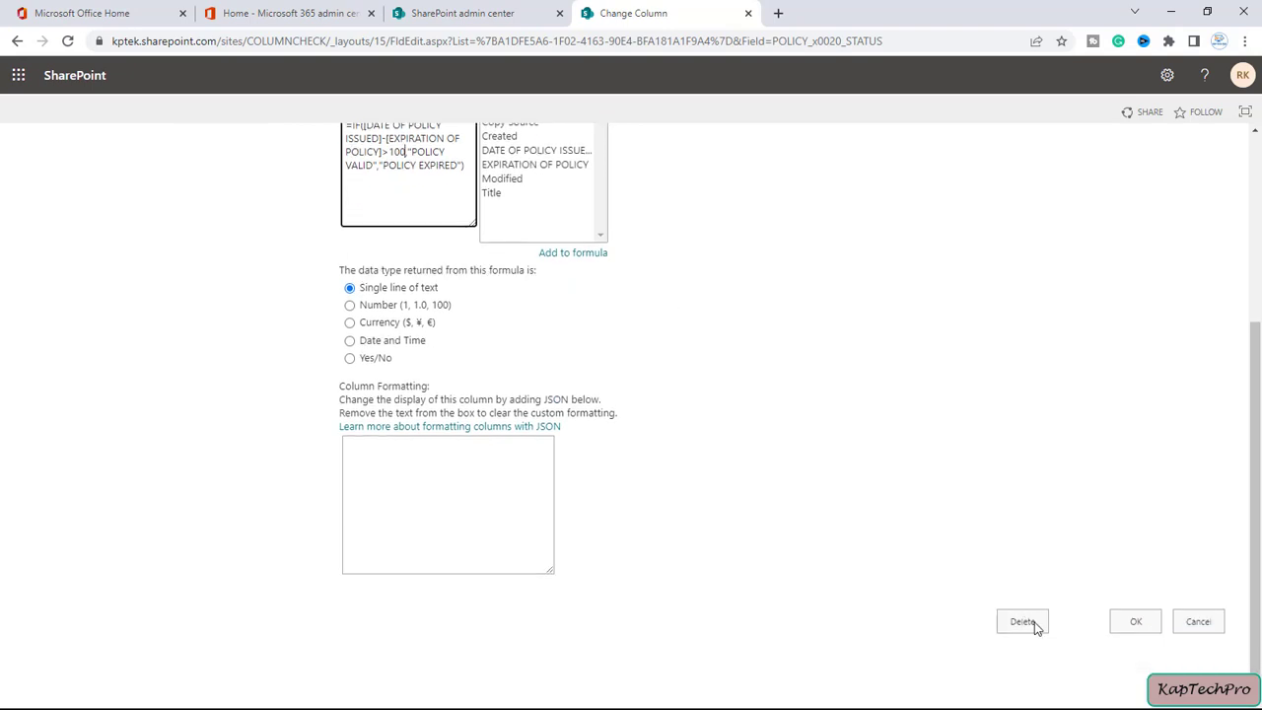
click(1134, 622)
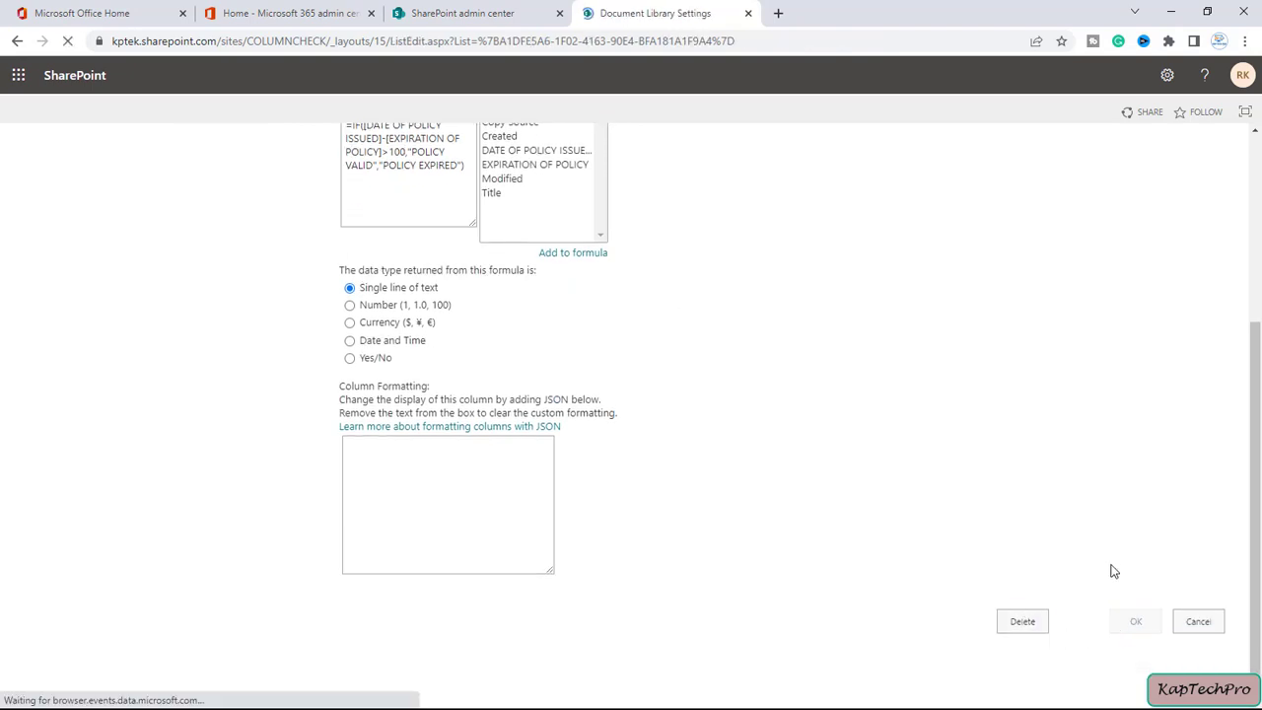
click(271, 183)
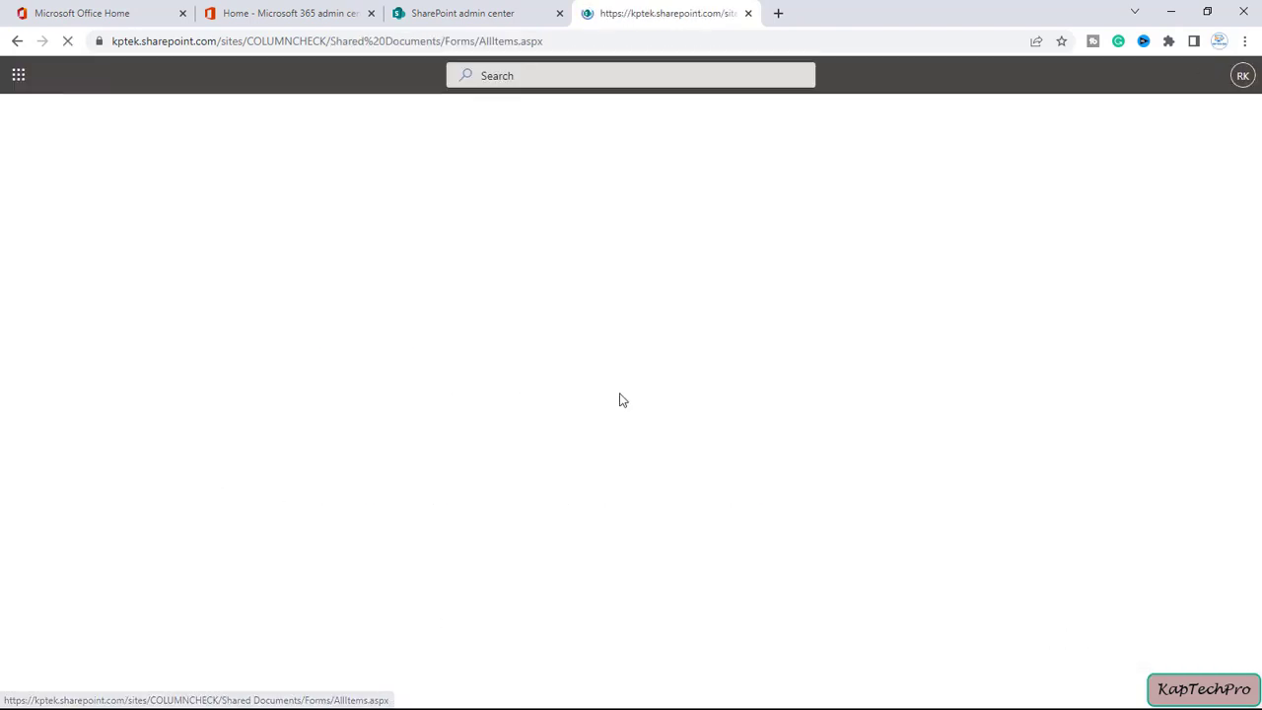